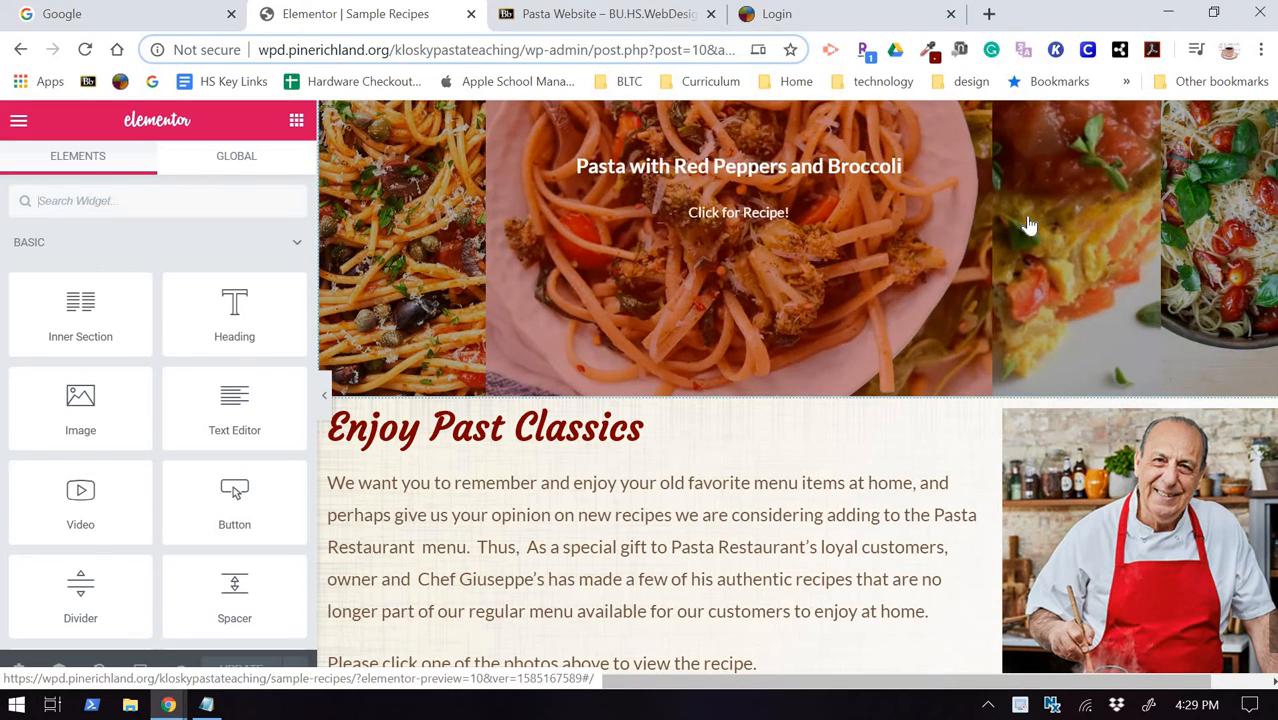
# Examine the image accordion's items and the recipe sections further down the page.
pyautogui.click(1026, 222)
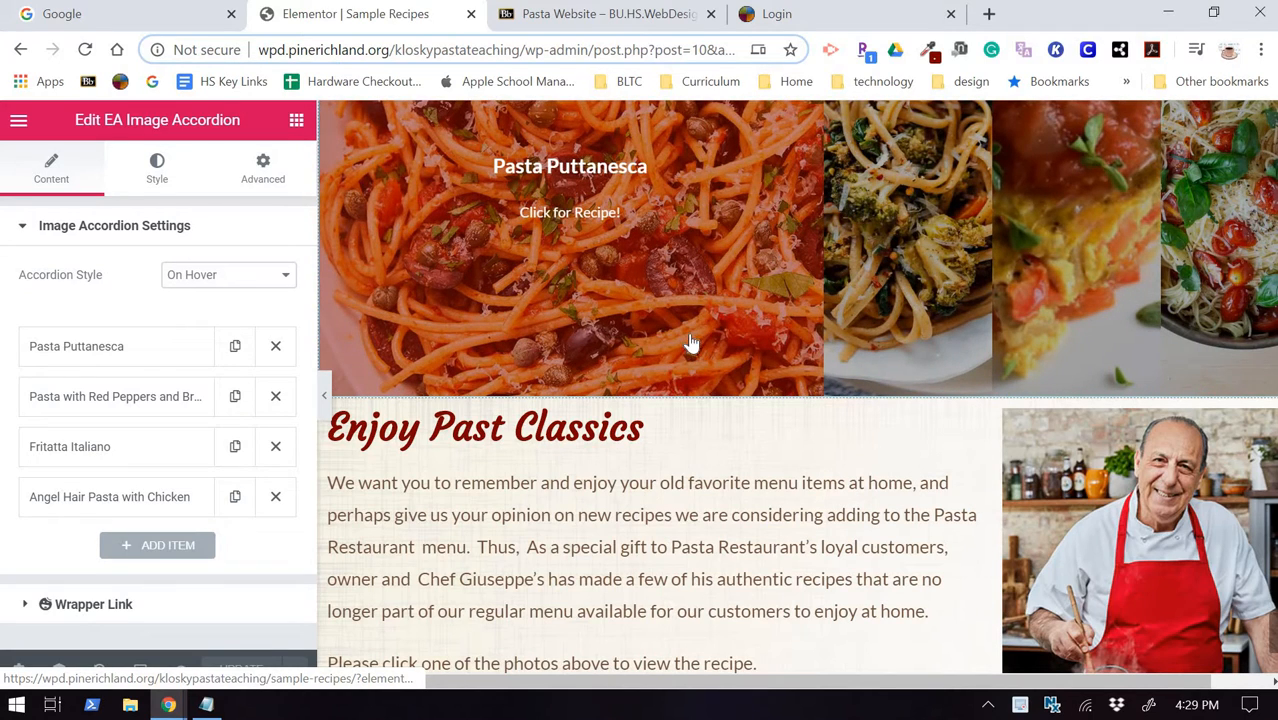
pyautogui.scroll(-7, 612, 477)
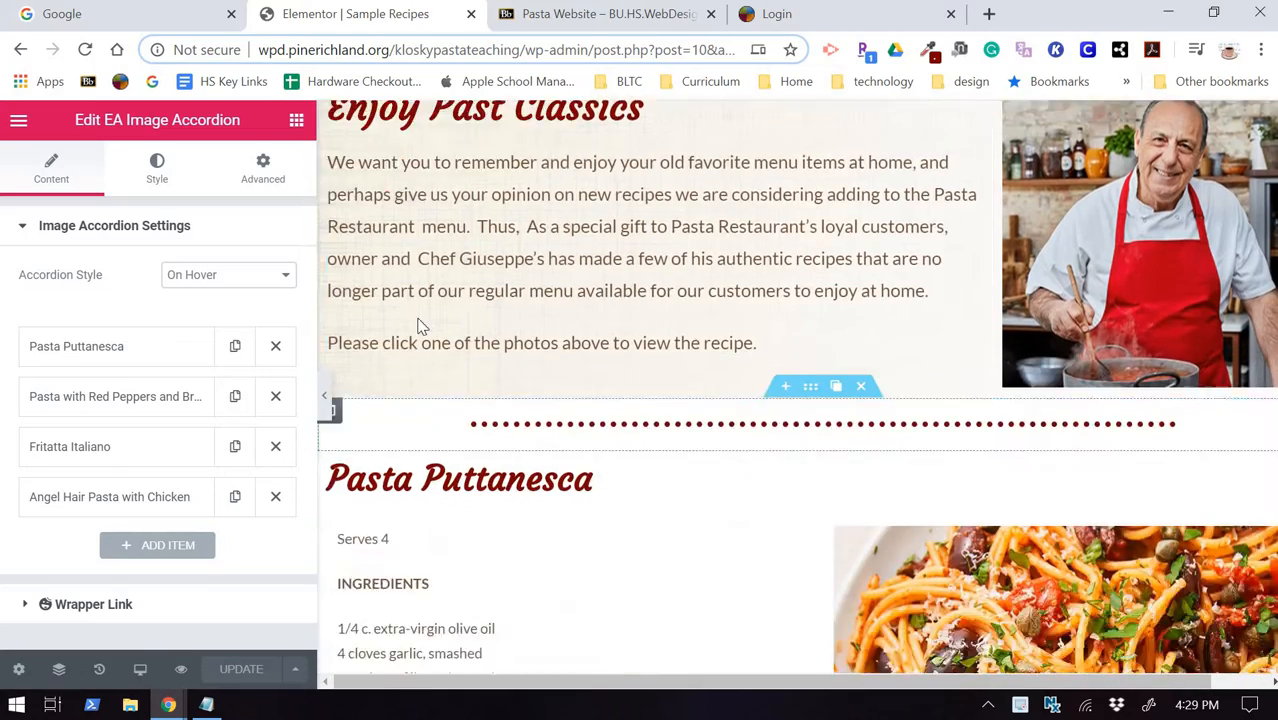
pyautogui.scroll(-7, 471, 520)
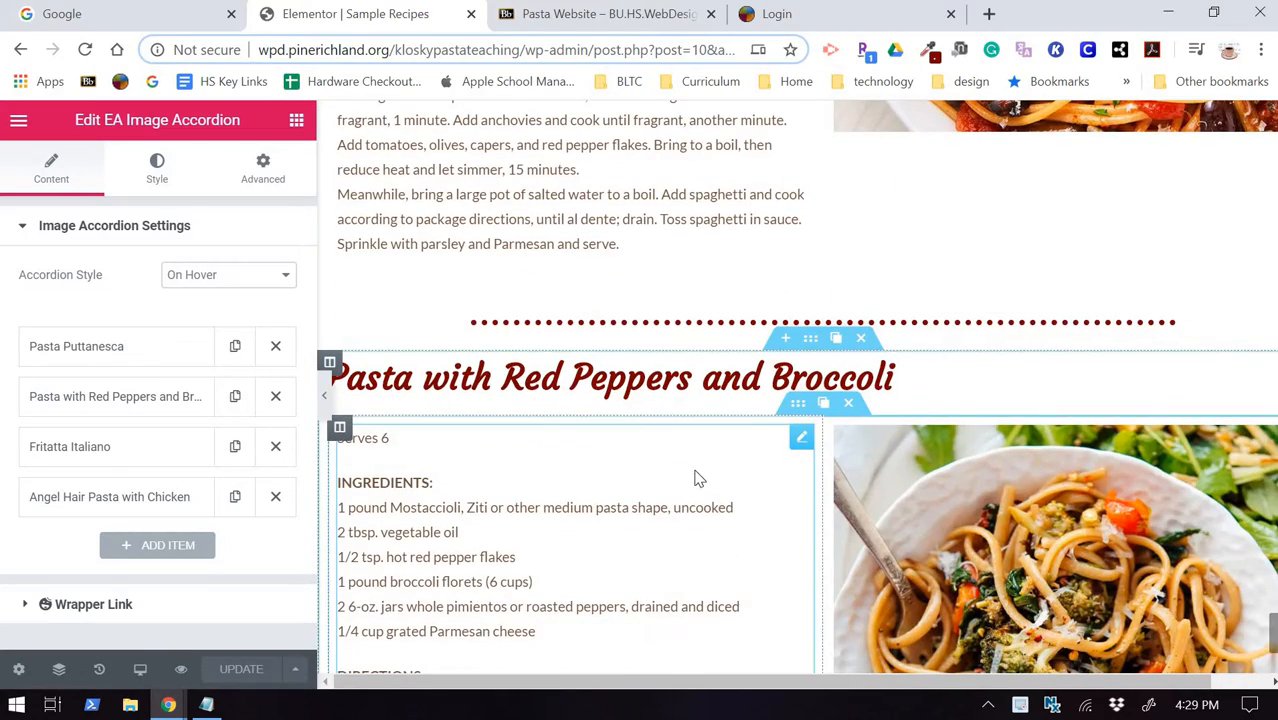
pyautogui.scroll(2, 697, 479)
pyautogui.scroll(3, 697, 470)
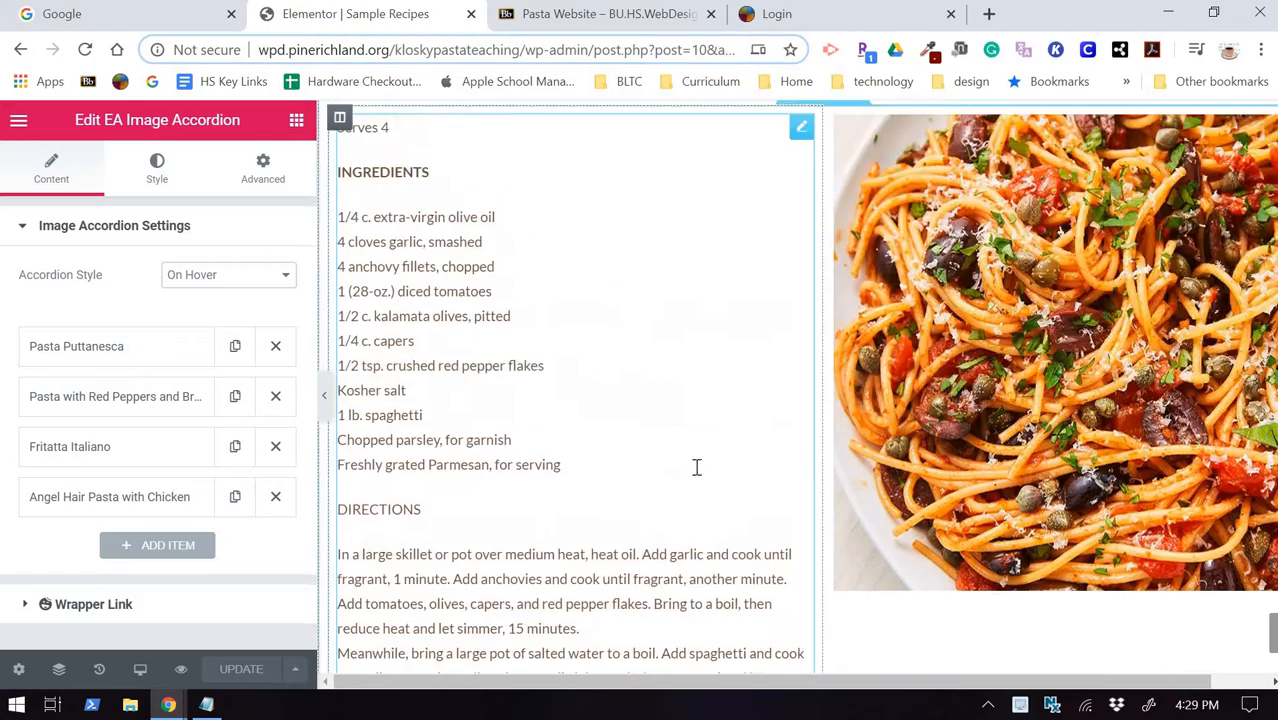
pyautogui.scroll(7, 697, 467)
pyautogui.scroll(-4, 693, 474)
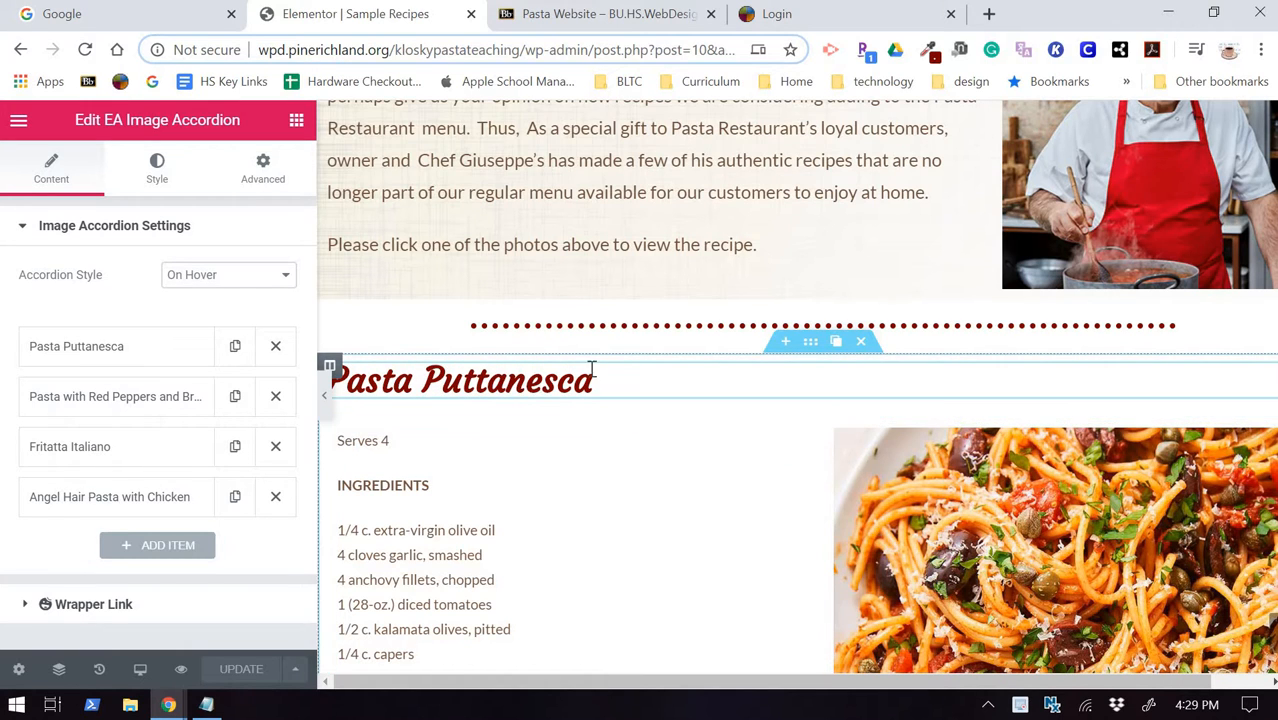
# Find the Menu Anchor widget and place one between the dotted divider and the Pasta Puttanesca heading.
pyautogui.click(297, 123)
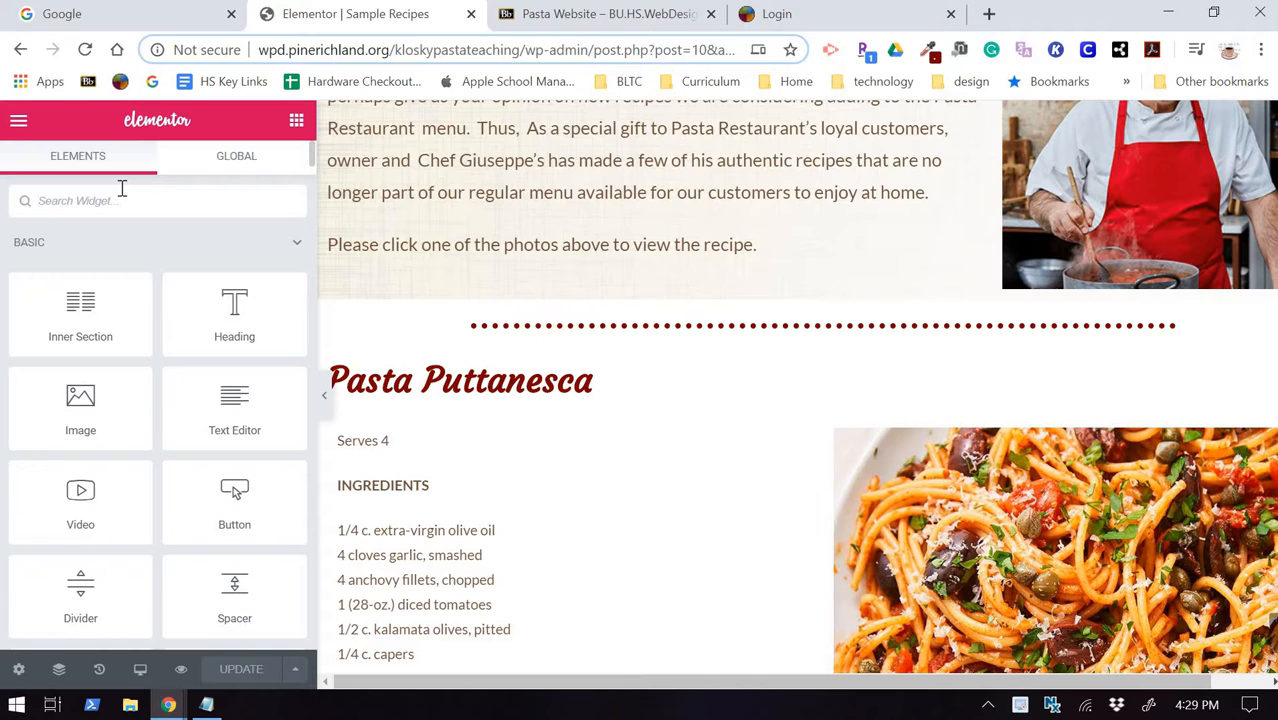
pyautogui.write('anchor')
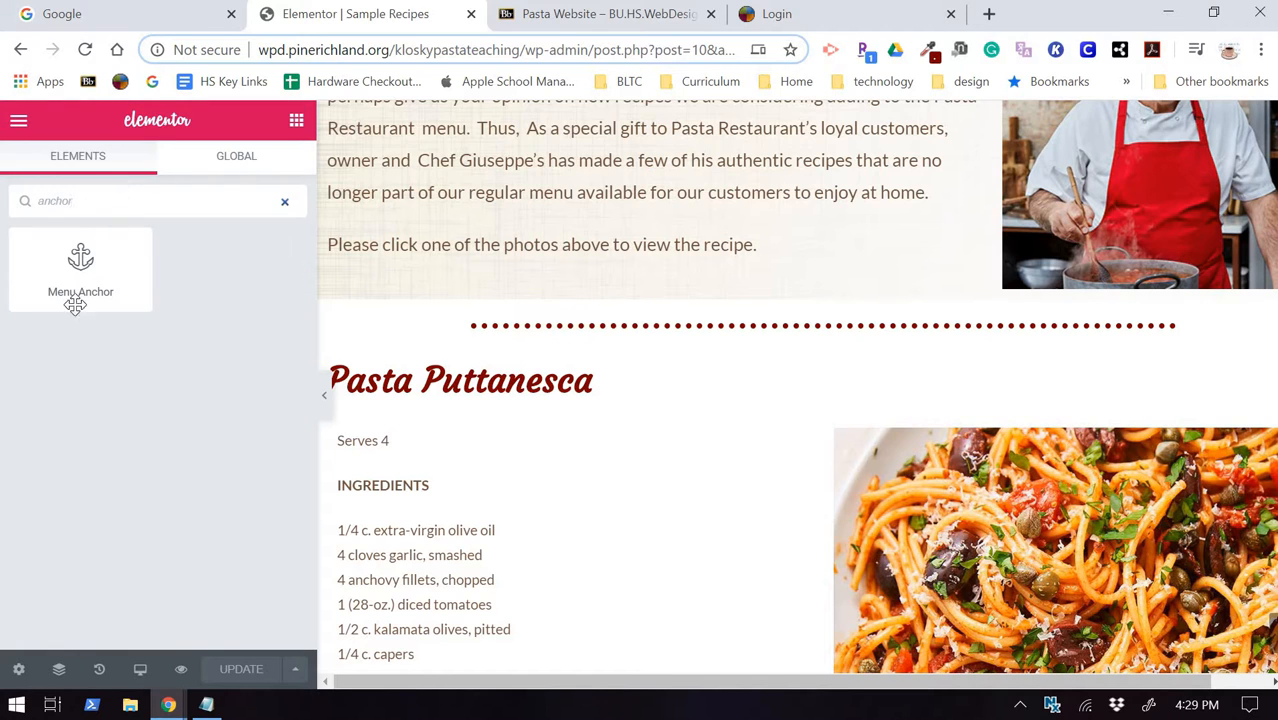
pyautogui.moveTo(75, 305); pyautogui.dragTo(386, 343)
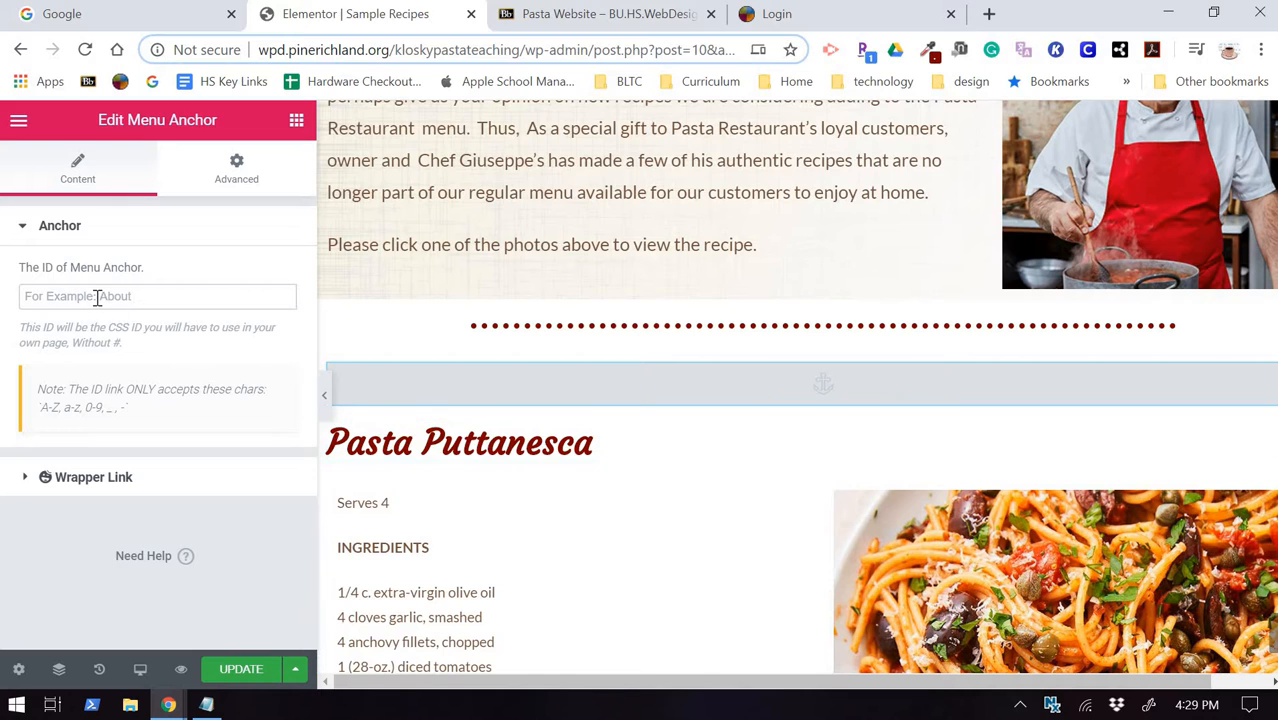
# Set the Pasta Puttanesca anchor's ID to Putt and update the page.
pyautogui.click(97, 296)
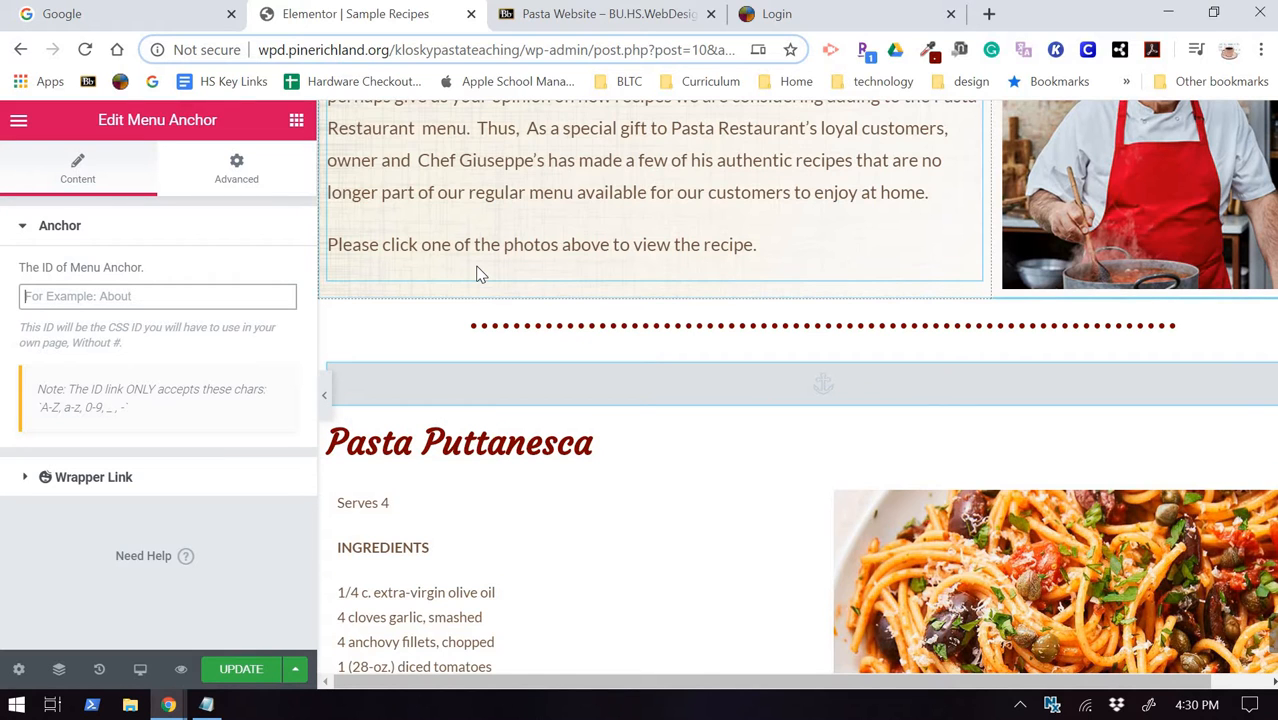
pyautogui.write('P')
pyautogui.press('BackSpace')
pyautogui.press('BackSpace')
pyautogui.press('BackSpace')
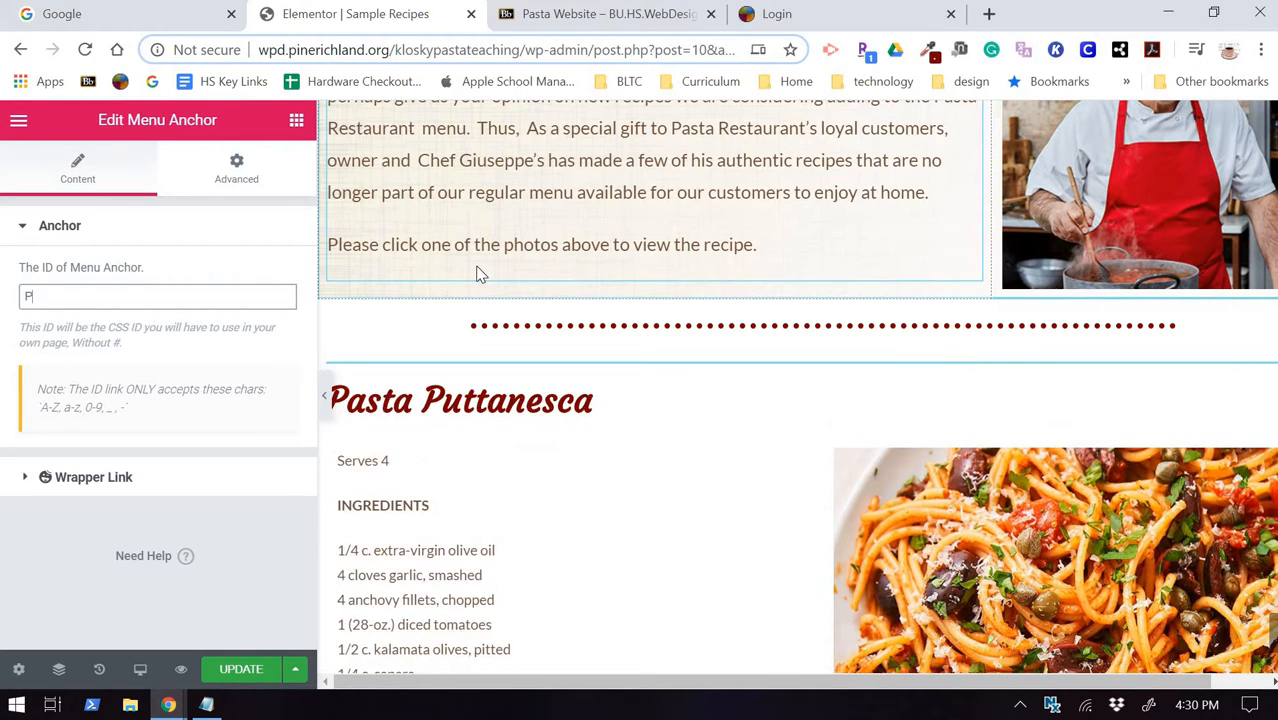
pyautogui.write('utt')
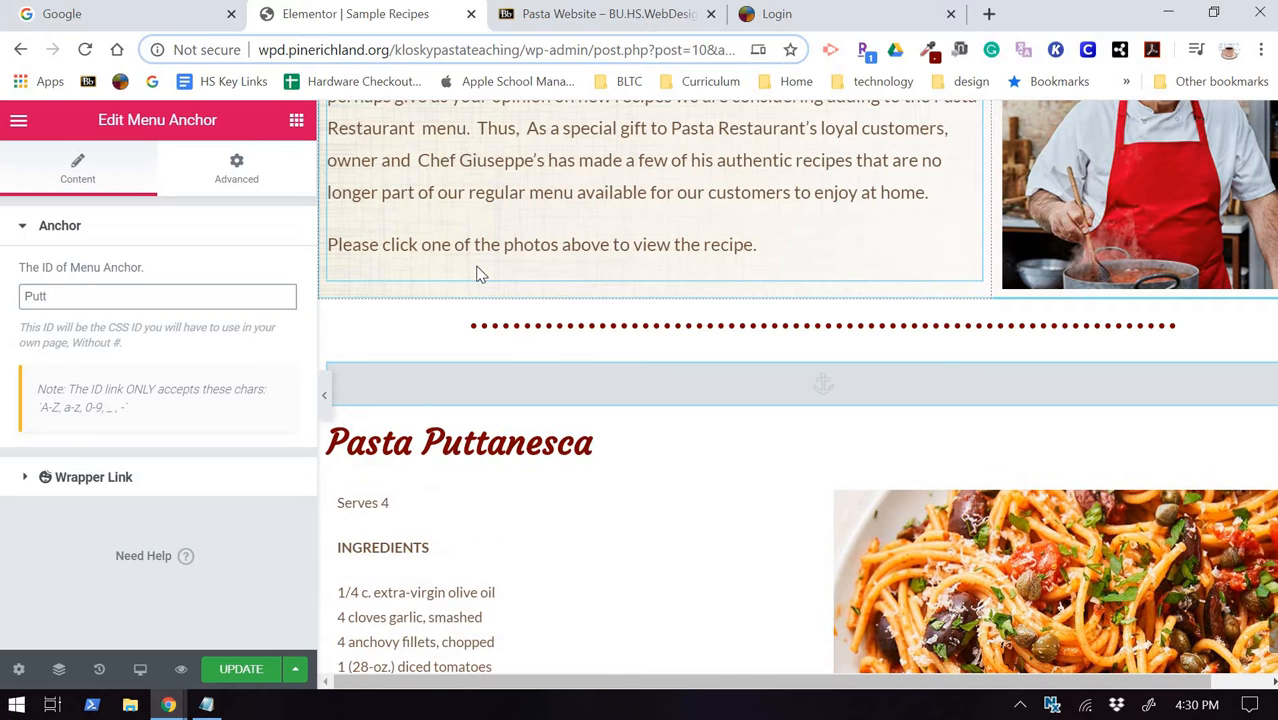
pyautogui.click(236, 673)
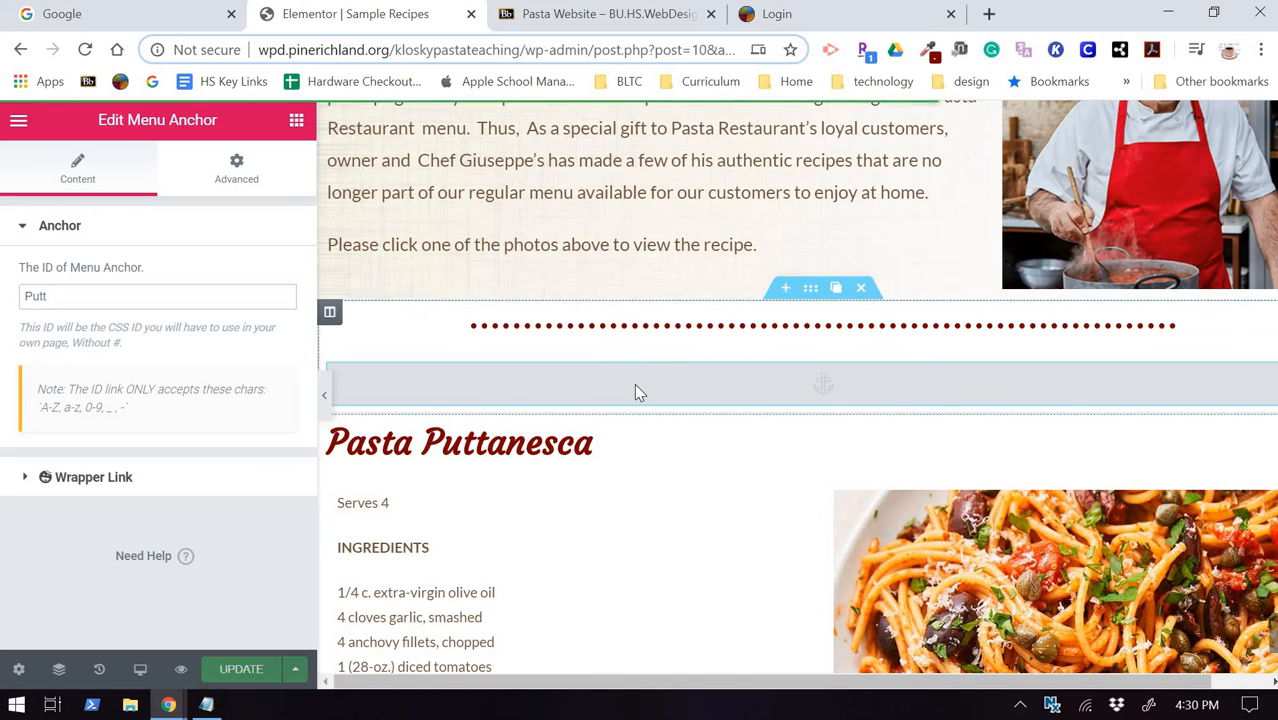
# Add a Menu Anchor widget directly above the Pasta with Red Peppers and Broccoli heading.
pyautogui.scroll(-7, 634, 383)
pyautogui.scroll(-2, 637, 386)
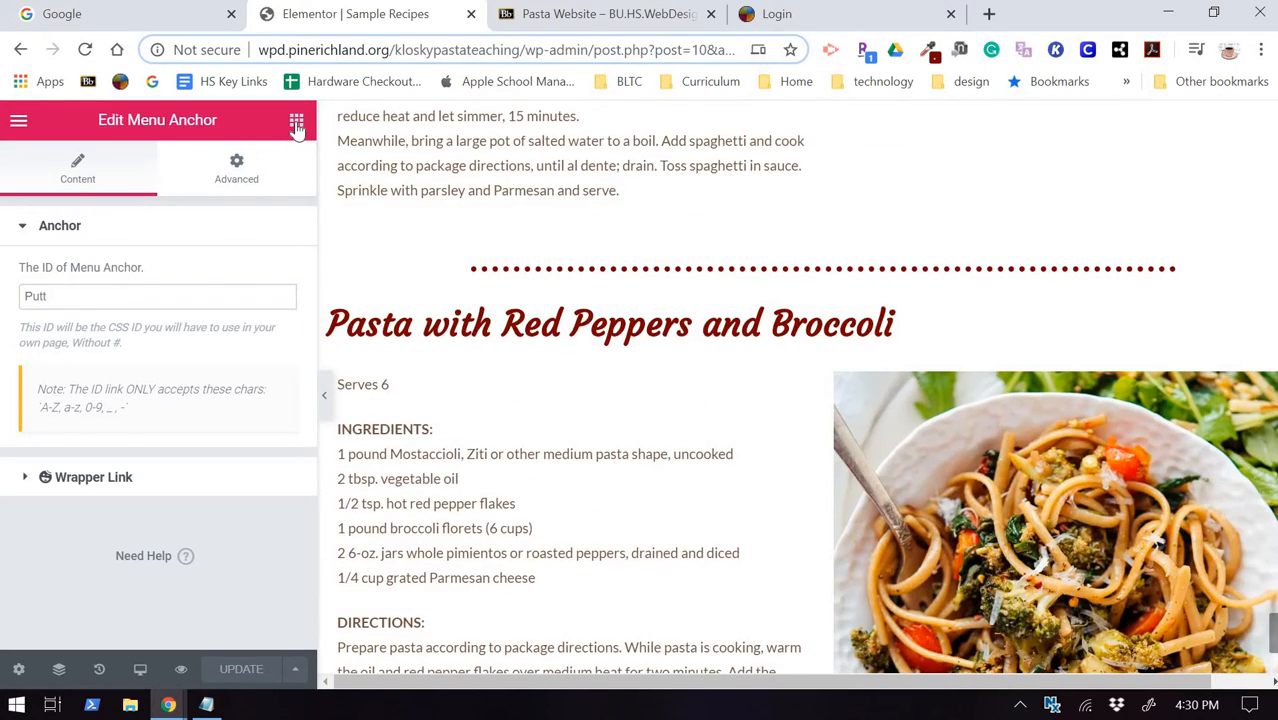
pyautogui.click(296, 122)
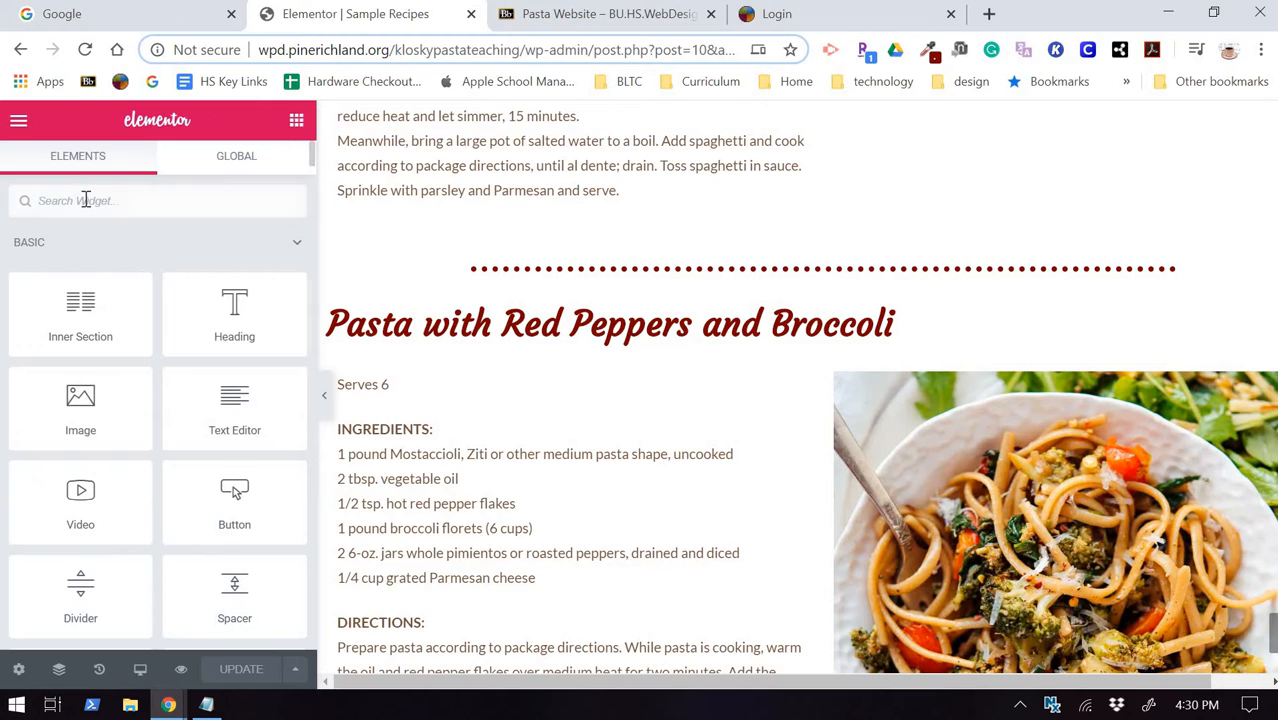
pyautogui.write('Anc')
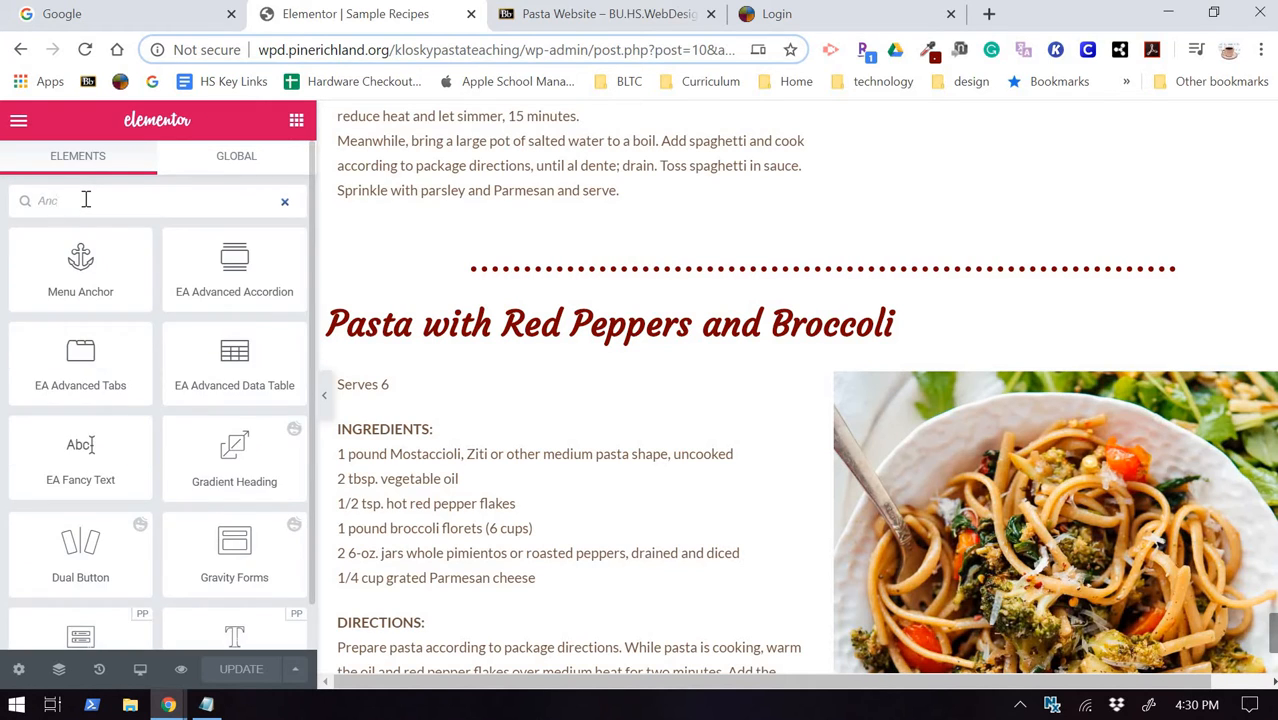
pyautogui.write('hor')
pyautogui.moveTo(94, 285); pyautogui.dragTo(426, 318)
# Give the Red Peppers and Broccoli anchor the ID Peppers and save the page.
pyautogui.click(60, 296)
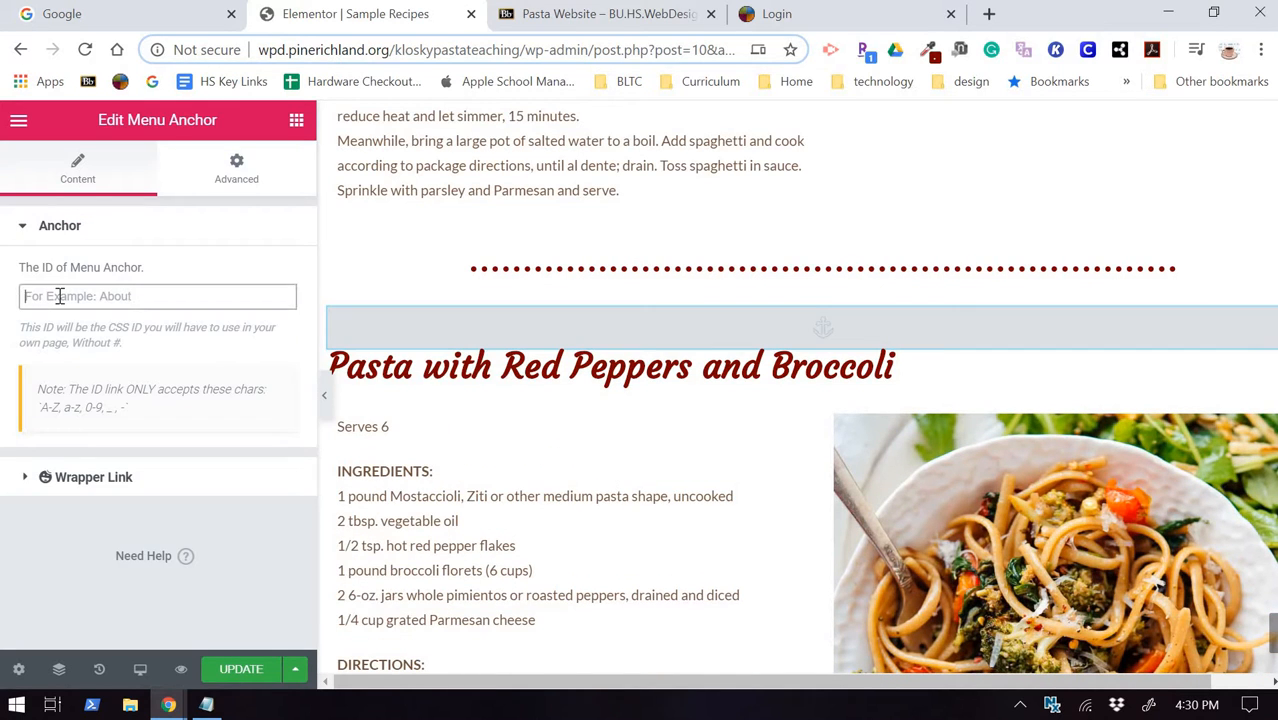
pyautogui.write('Per')
pyautogui.write('pers')
pyautogui.hotkey('ctrl', 's')
# Add a Menu Anchor widget between the dotted divider and the Frittata Italiano heading.
pyautogui.click(297, 122)
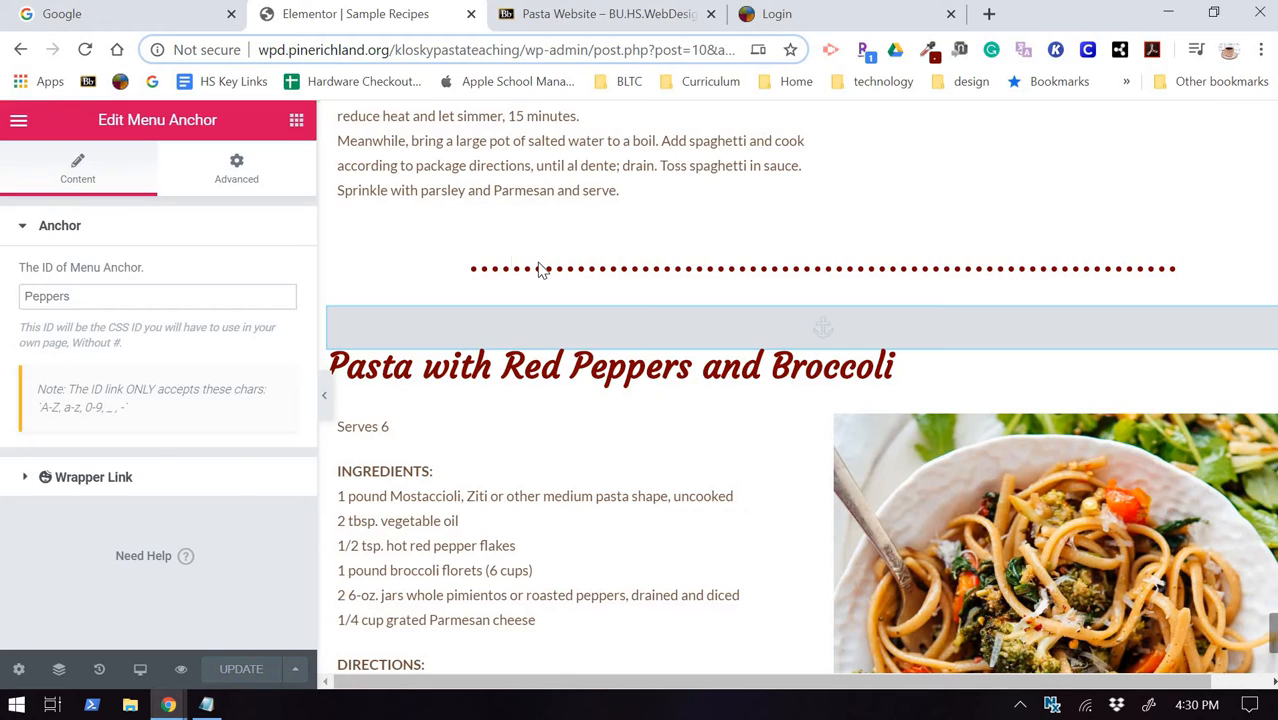
pyautogui.scroll(-7, 542, 268)
pyautogui.scroll(-3, 400, 220)
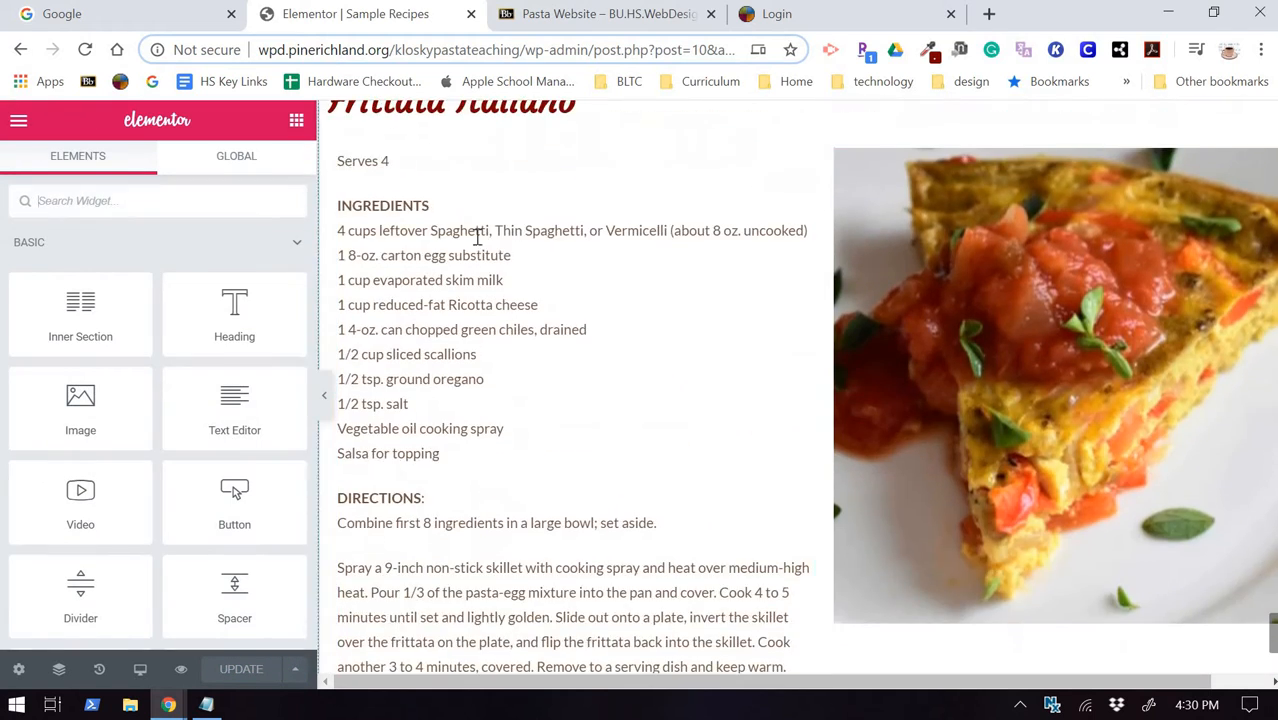
pyautogui.scroll(2, 340, 250)
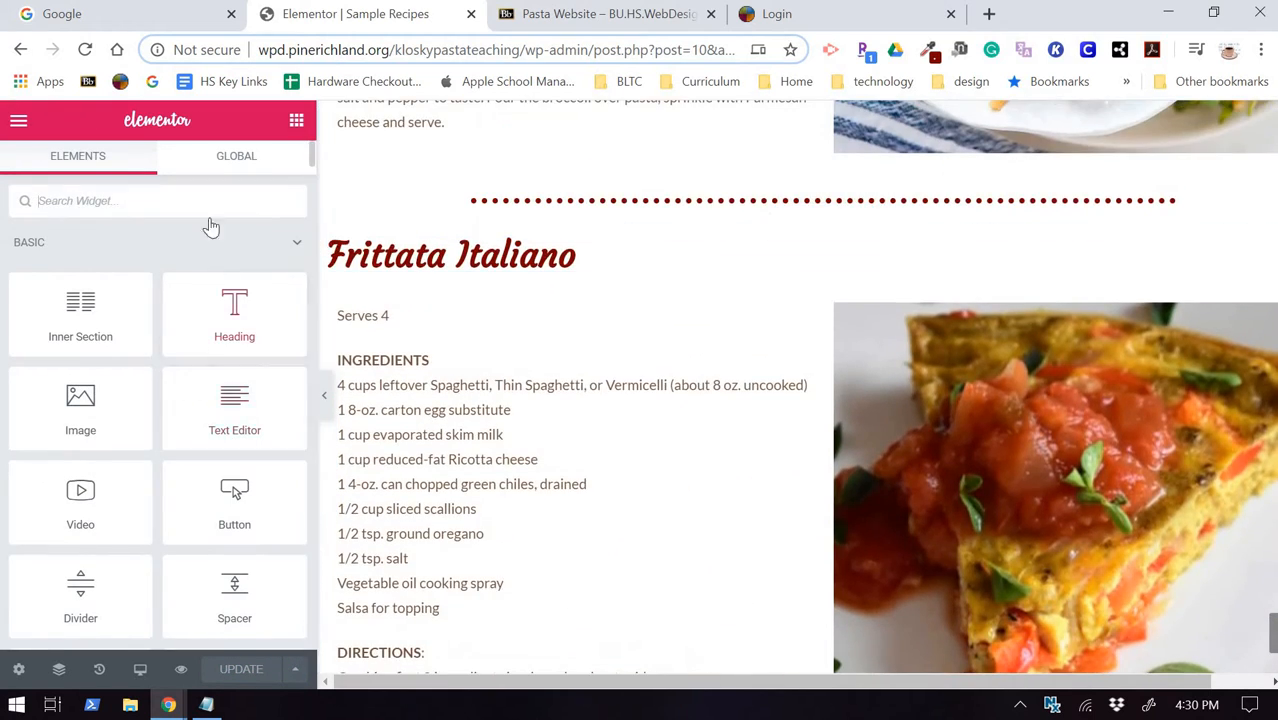
pyautogui.click(134, 201)
pyautogui.write('and')
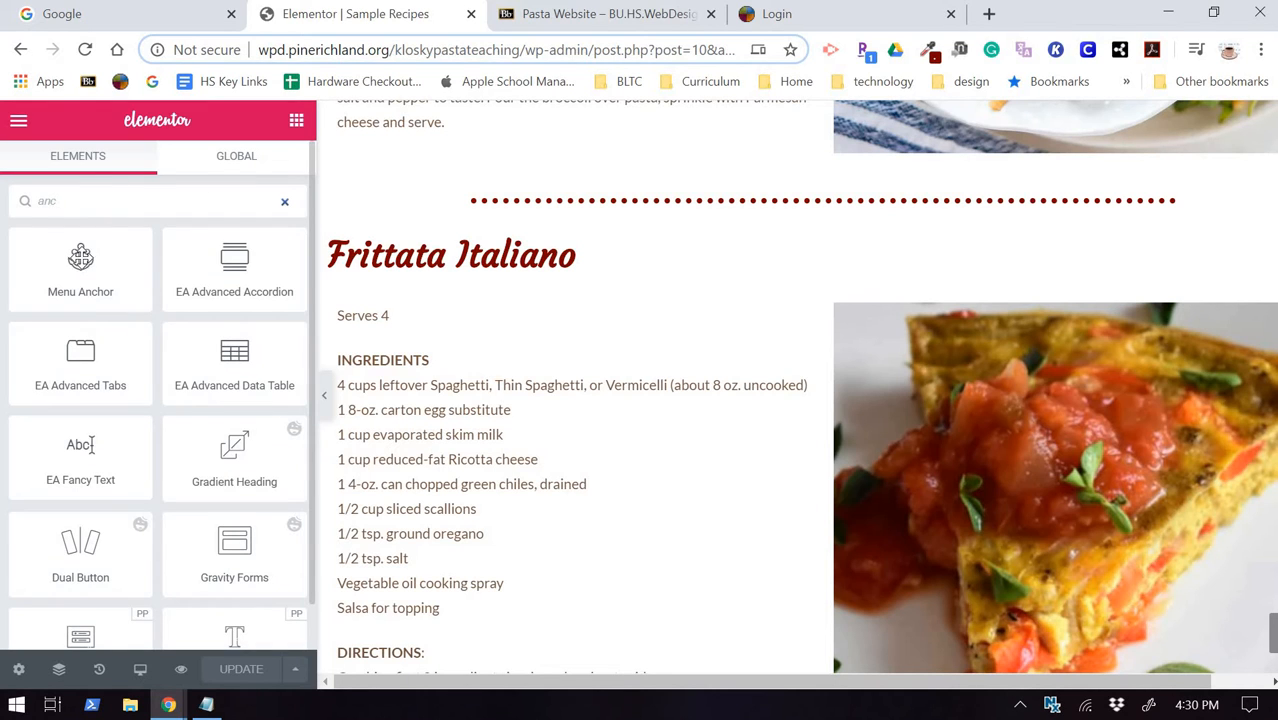
pyautogui.moveTo(80, 260); pyautogui.dragTo(381, 216)
# Name the Frittata Italiano anchor's ID Frittata and update the page.
pyautogui.click(75, 298)
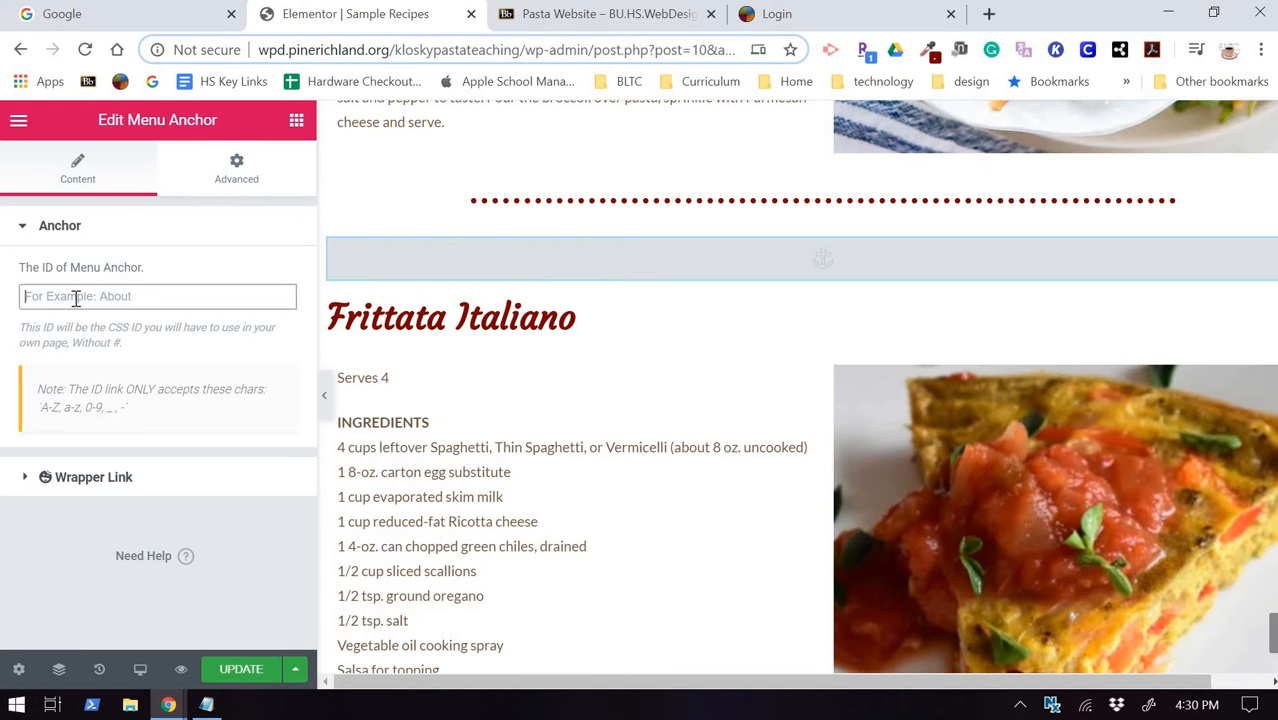
pyautogui.write('Frit')
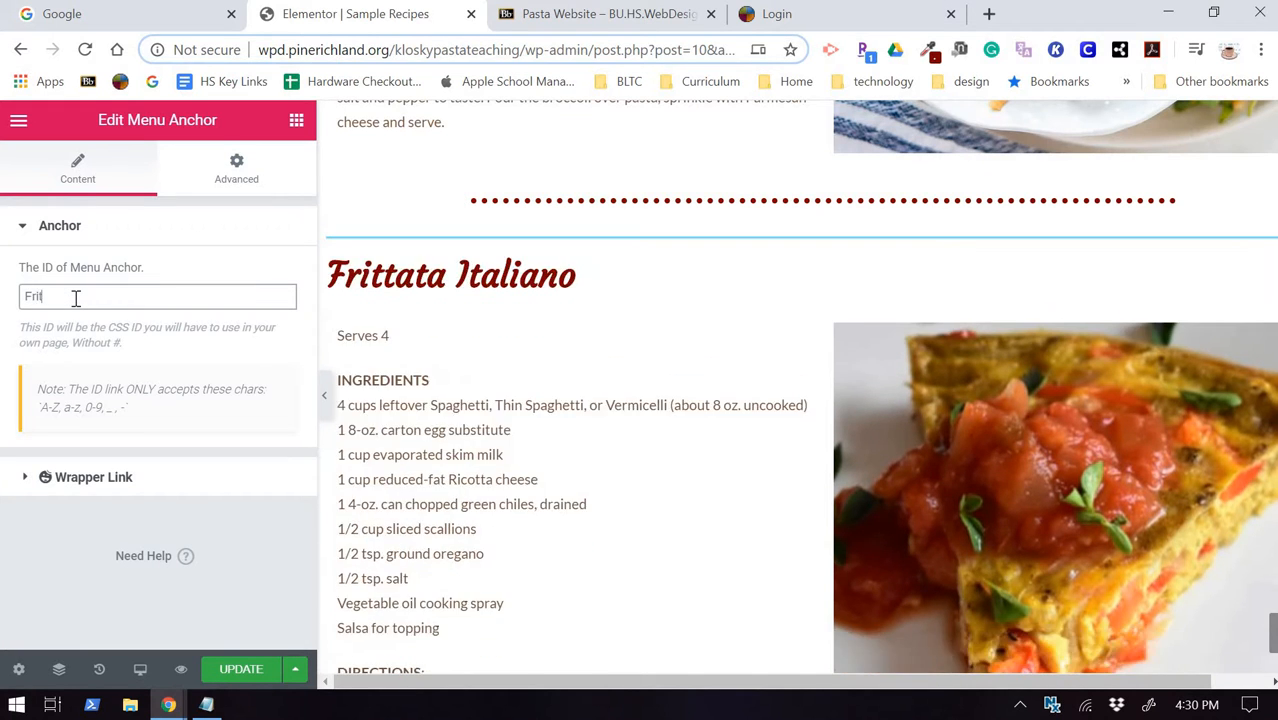
pyautogui.write('tata')
pyautogui.click(255, 668)
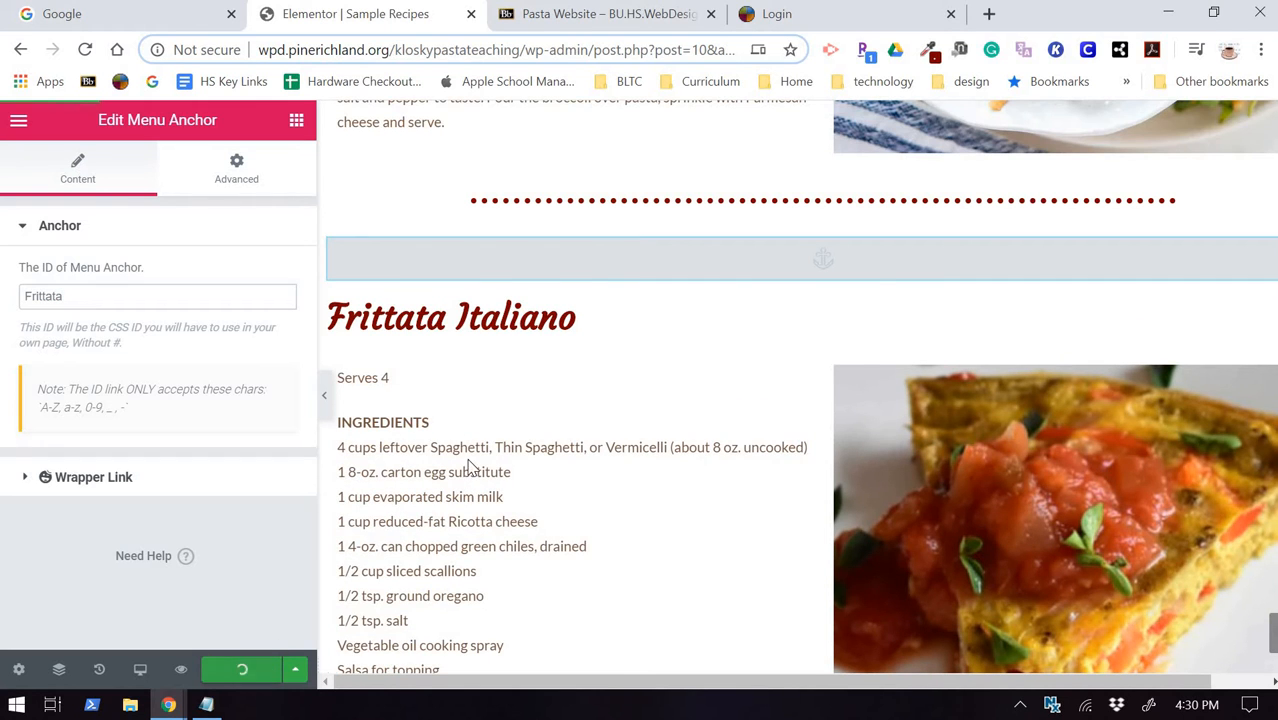
# Add a Menu Anchor widget above the dotted divider that precedes the Angel Hair Pasta with Chicken heading.
pyautogui.scroll(-3, 477, 459)
pyautogui.scroll(-8, 482, 451)
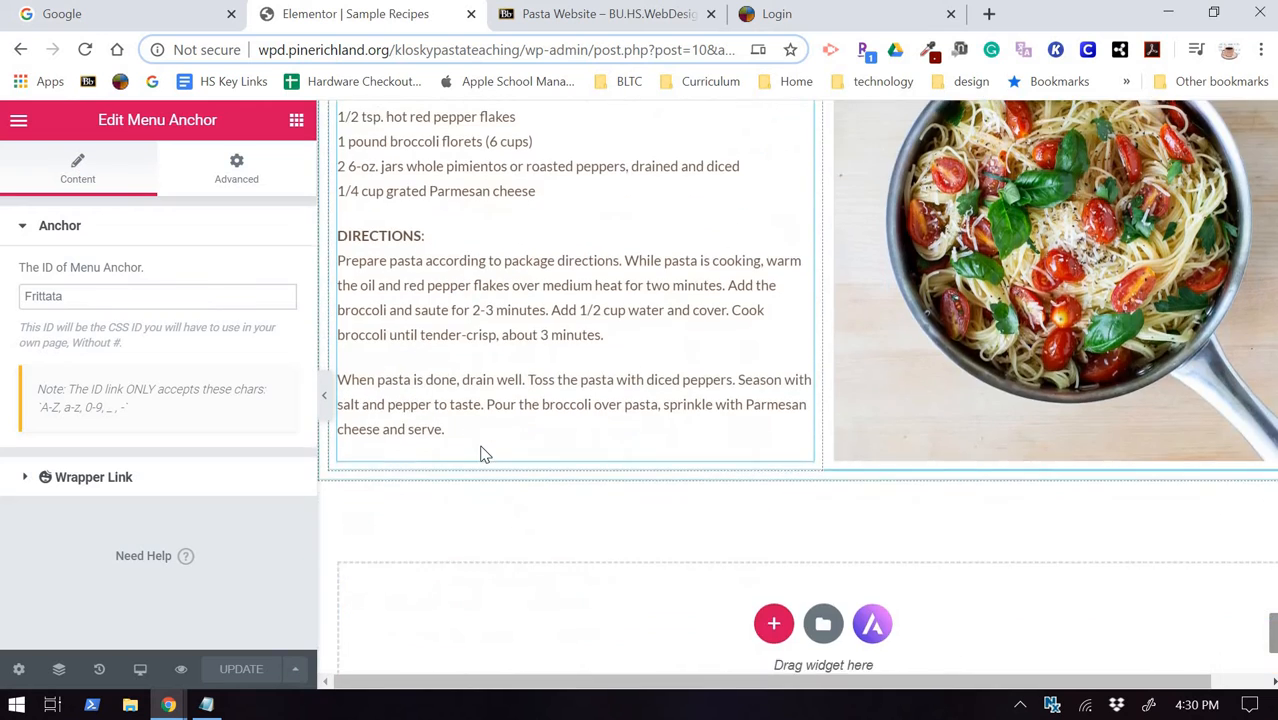
pyautogui.scroll(5, 482, 451)
pyautogui.click(296, 122)
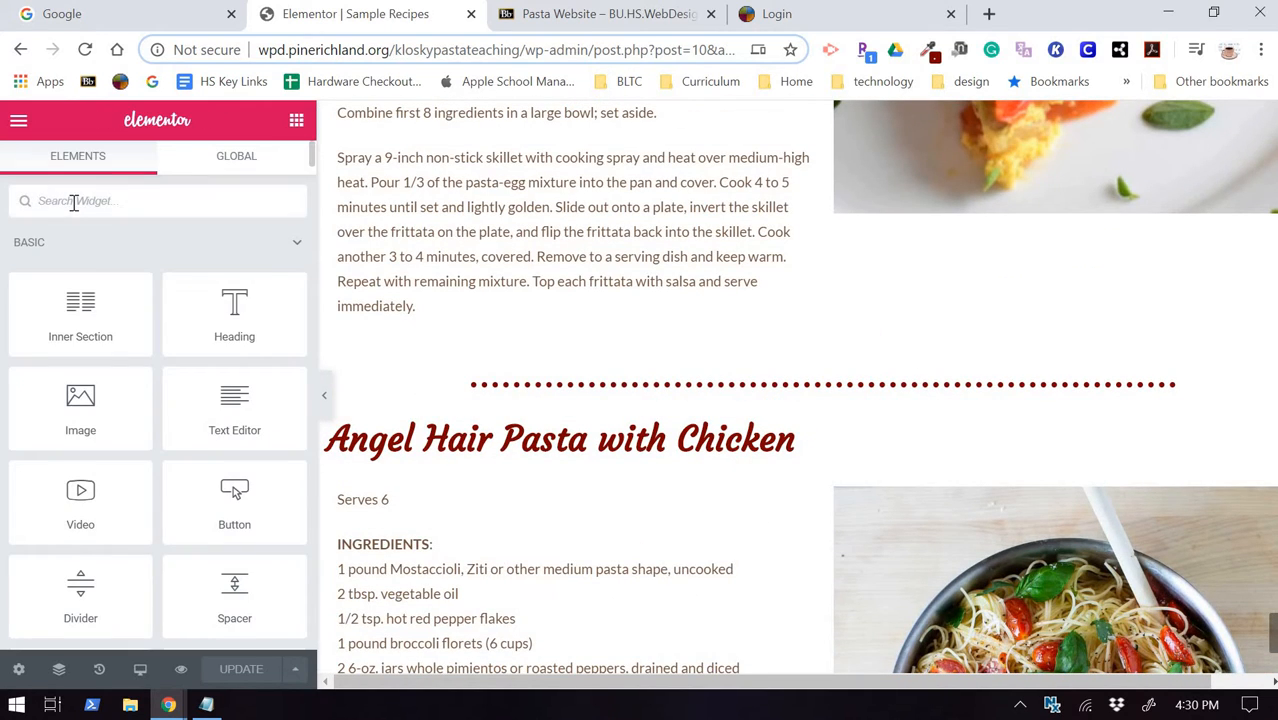
pyautogui.write('Anchor')
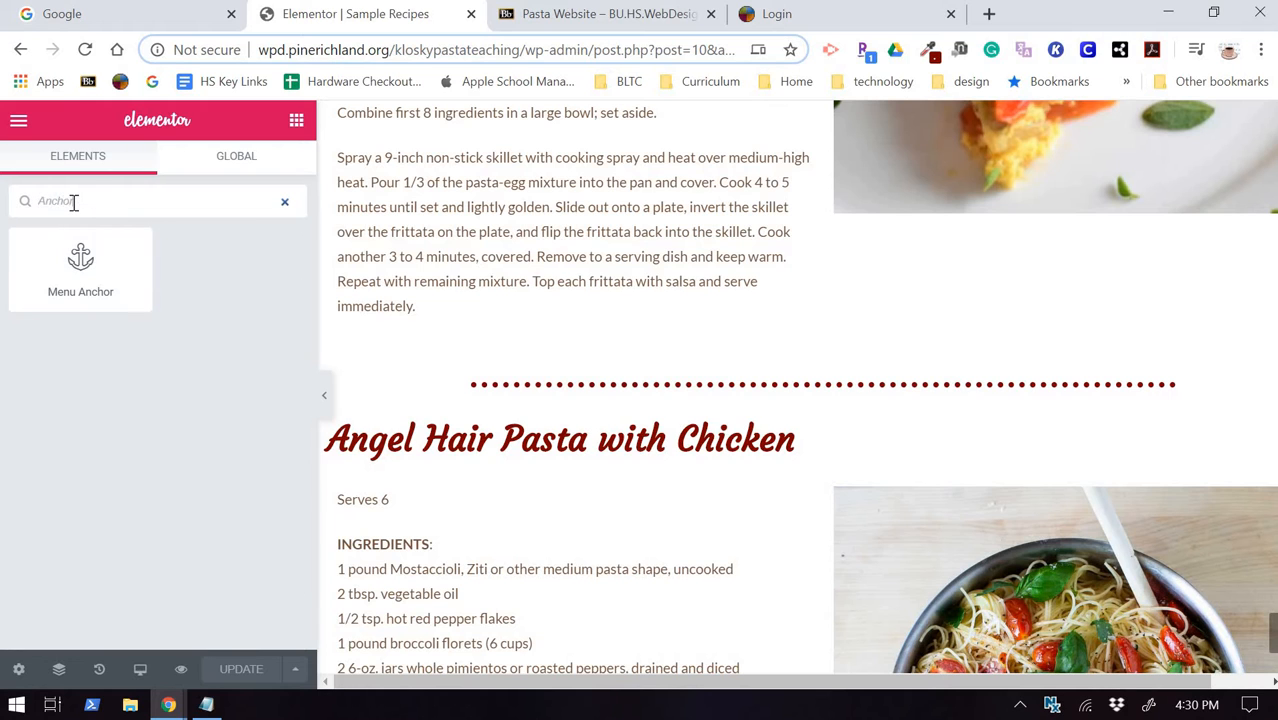
pyautogui.moveTo(268, 319); pyautogui.dragTo(518, 365)
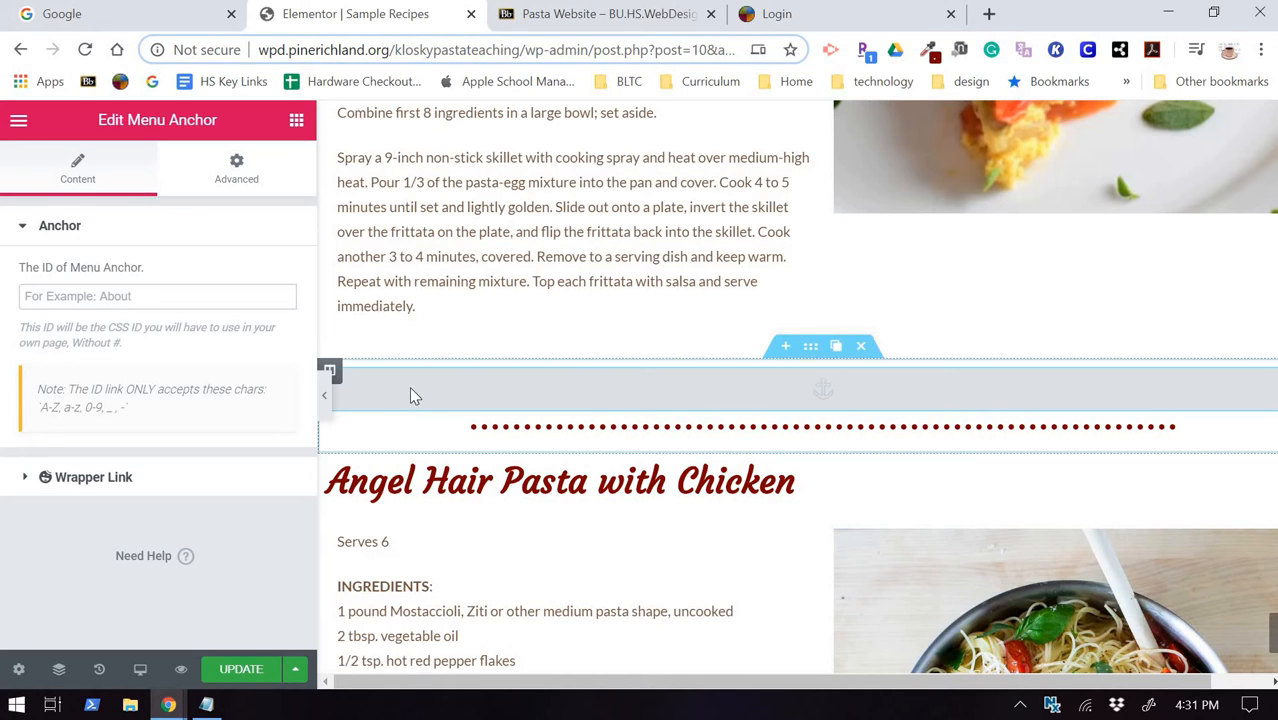
# Set the Angel Hair Pasta anchor's ID to Angel and update the page.
pyautogui.click(68, 297)
pyautogui.write('Ange')
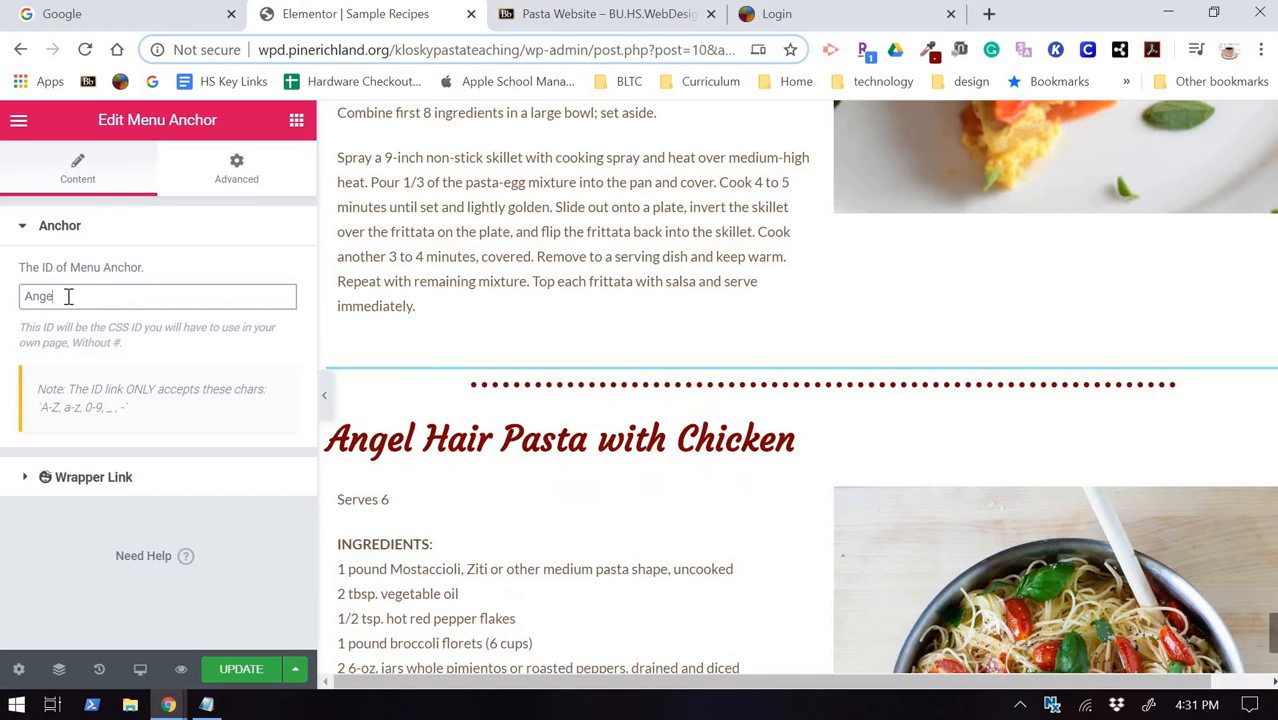
pyautogui.write('l')
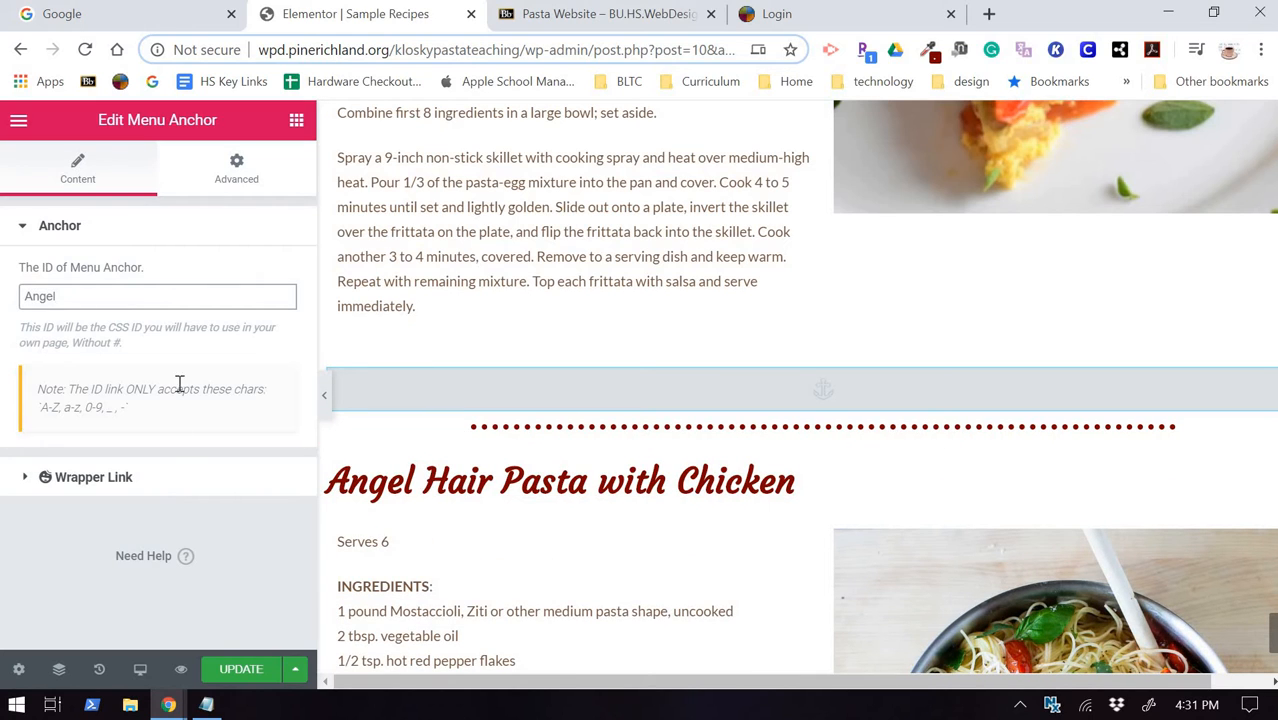
pyautogui.click(227, 668)
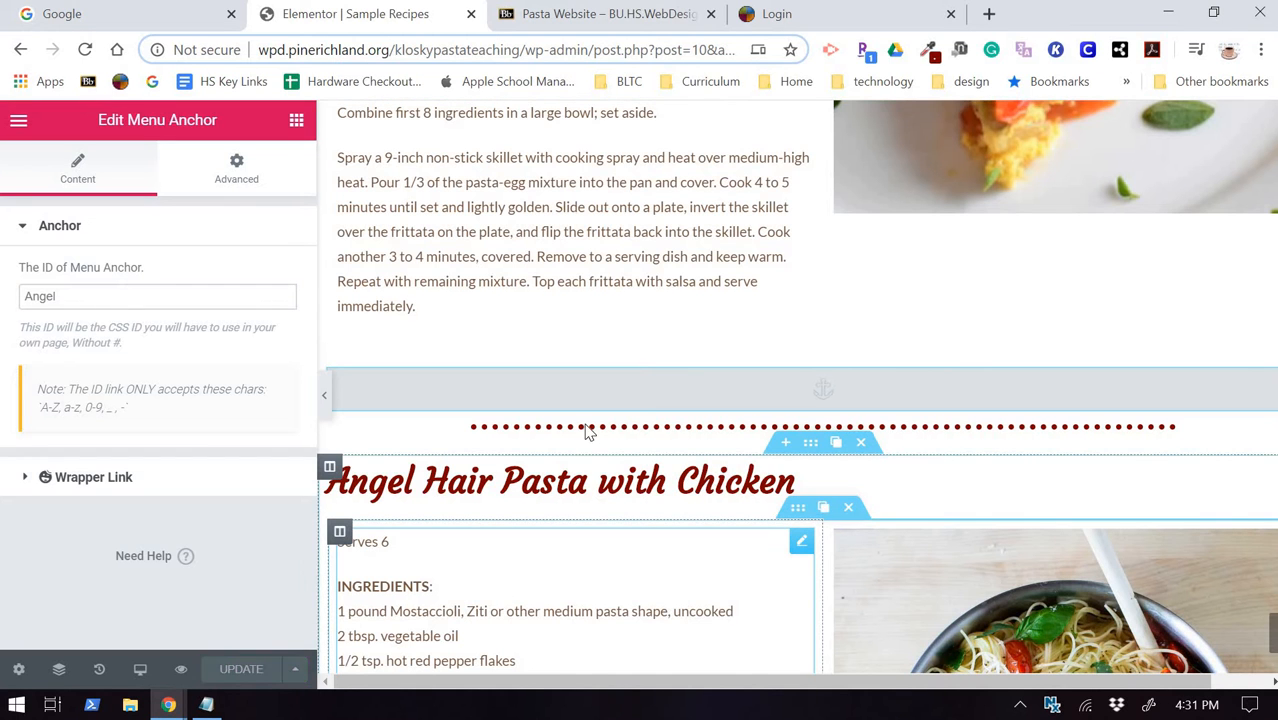
# Set the Title Link of the image accordion's Pasta Puttanesca item to #Putt and update the page.
pyautogui.scroll(15, 604, 429)
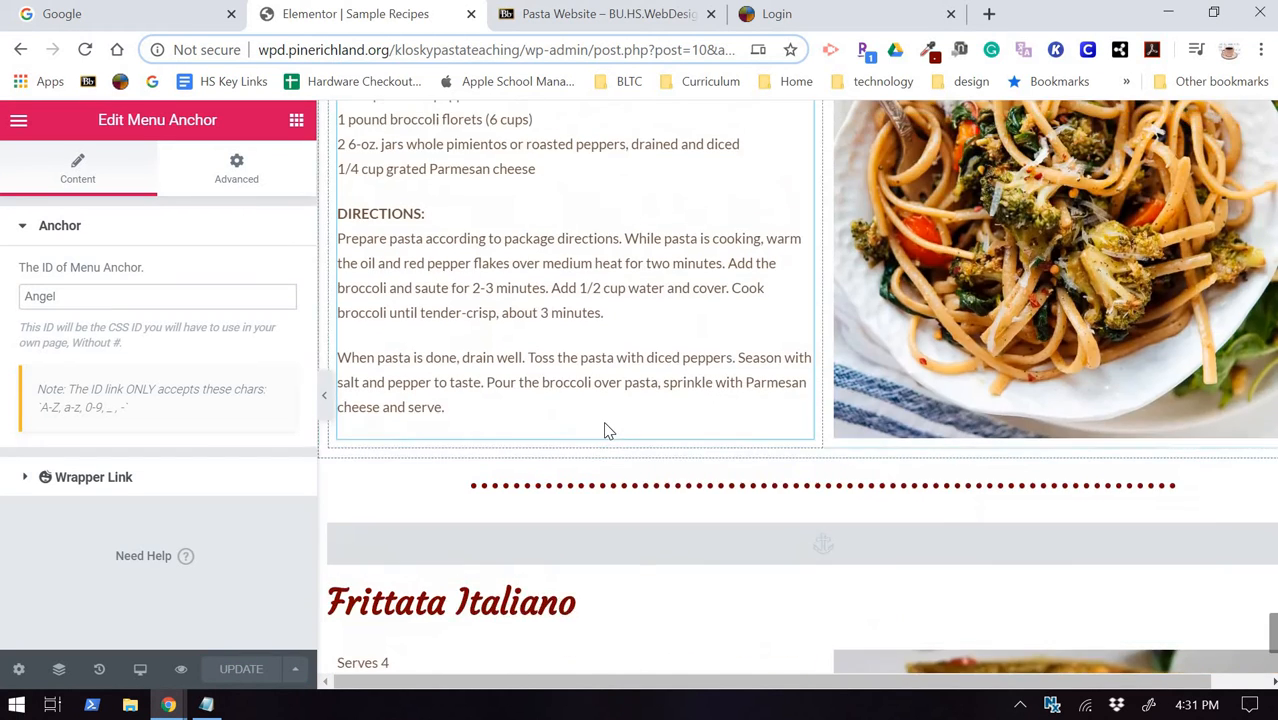
pyautogui.scroll(20, 604, 429)
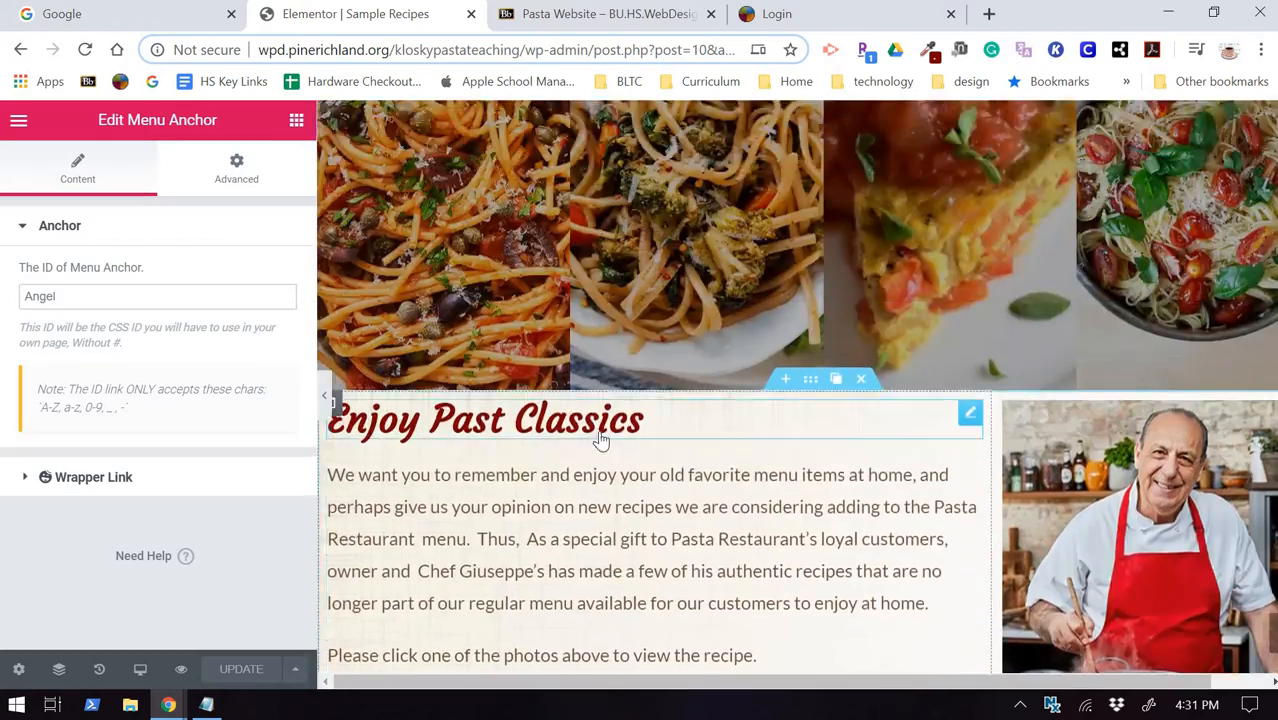
pyautogui.scroll(-3, 550, 487)
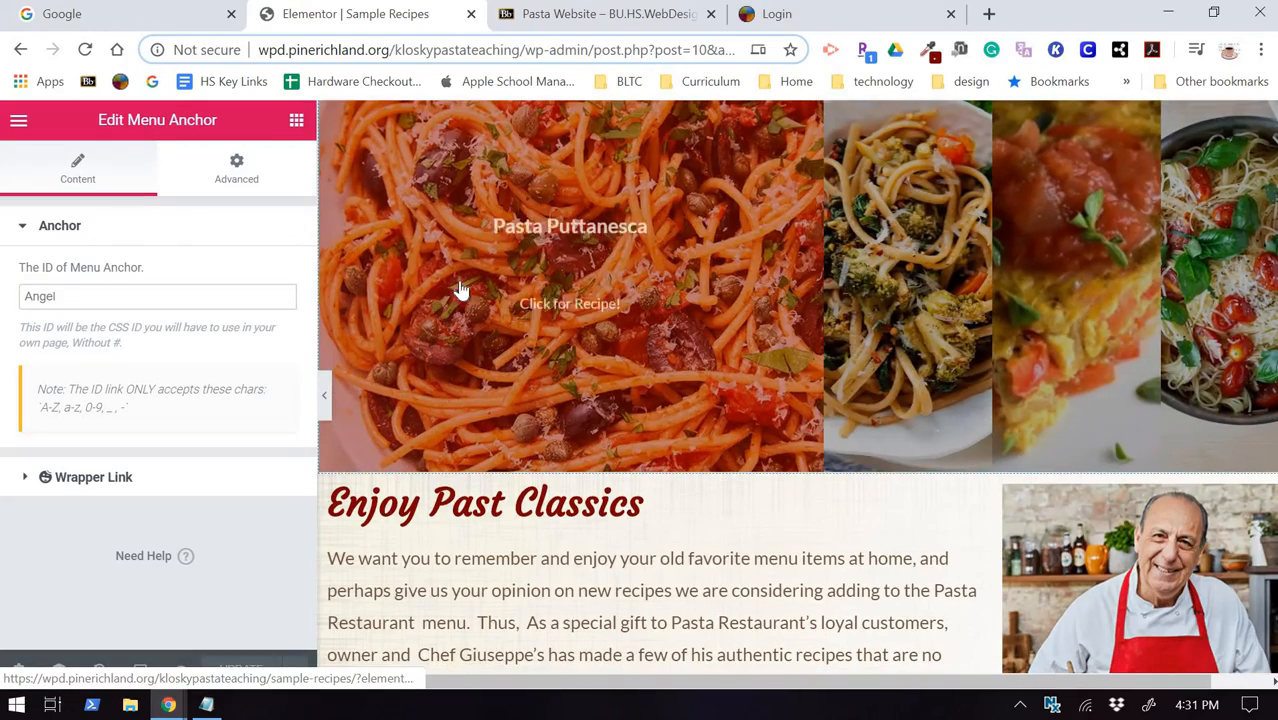
pyautogui.click(555, 272)
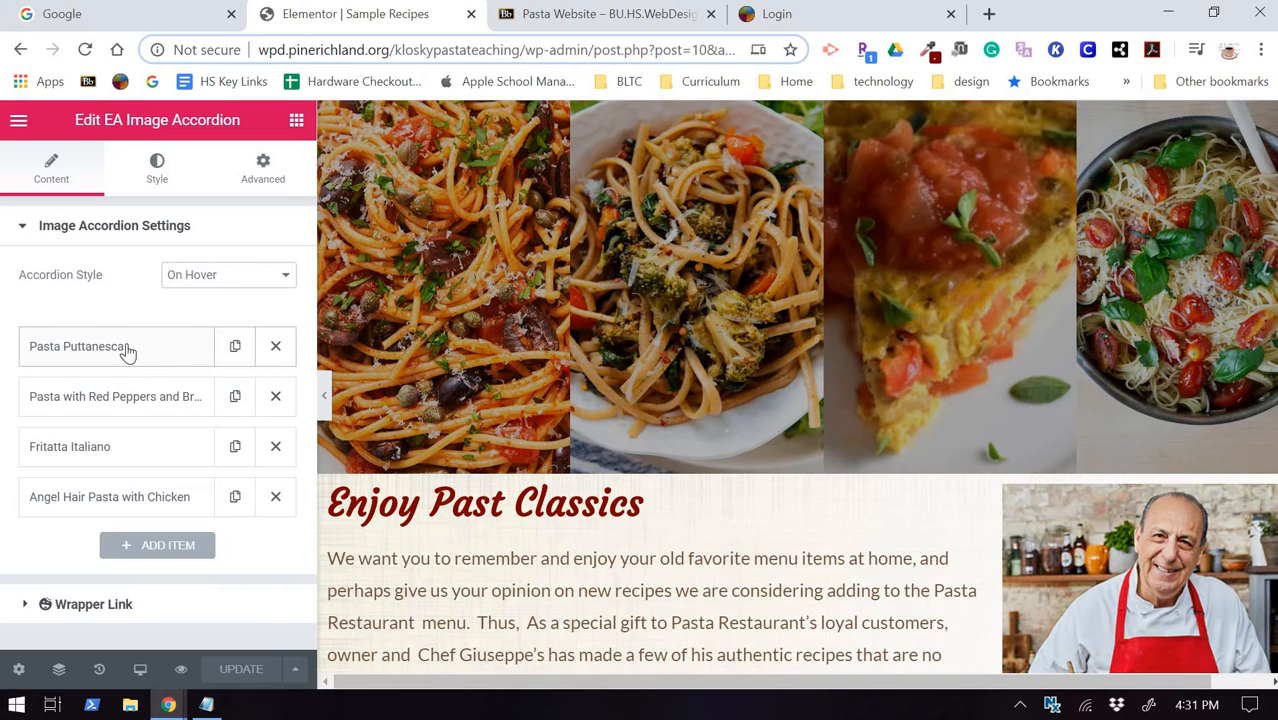
pyautogui.click(121, 368)
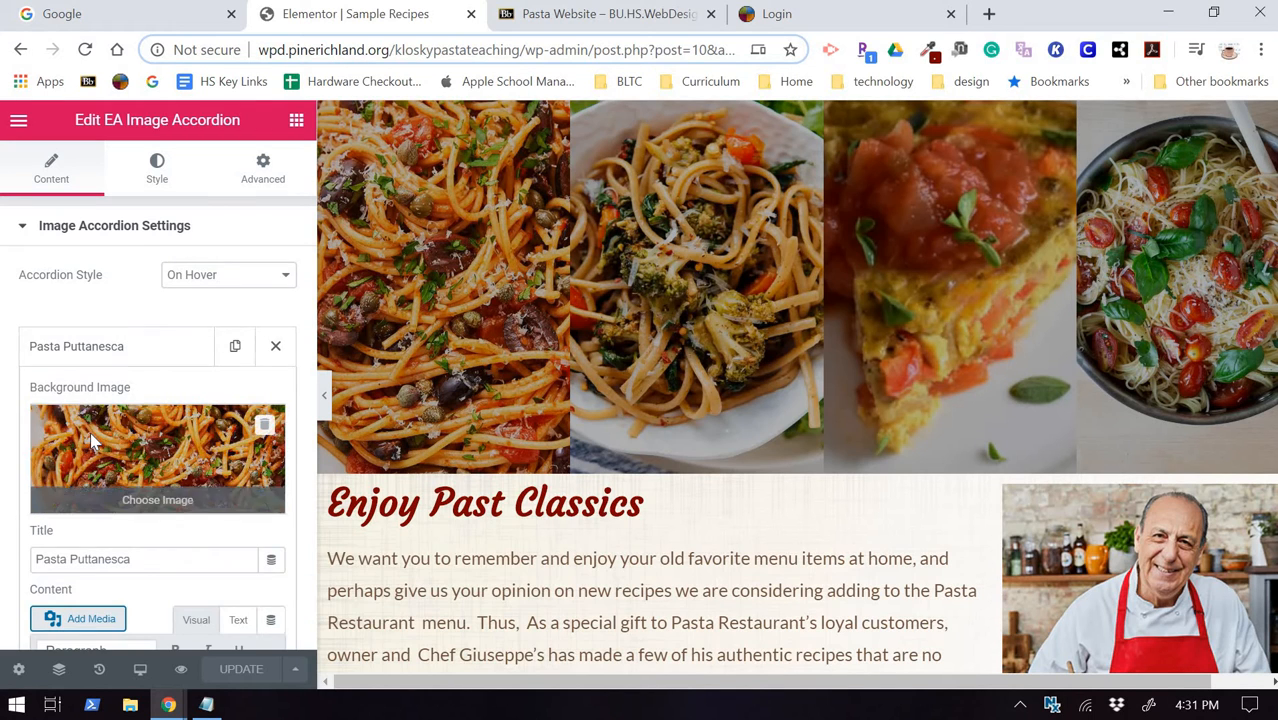
pyautogui.scroll(-2, 90, 440)
pyautogui.scroll(-2, 89, 446)
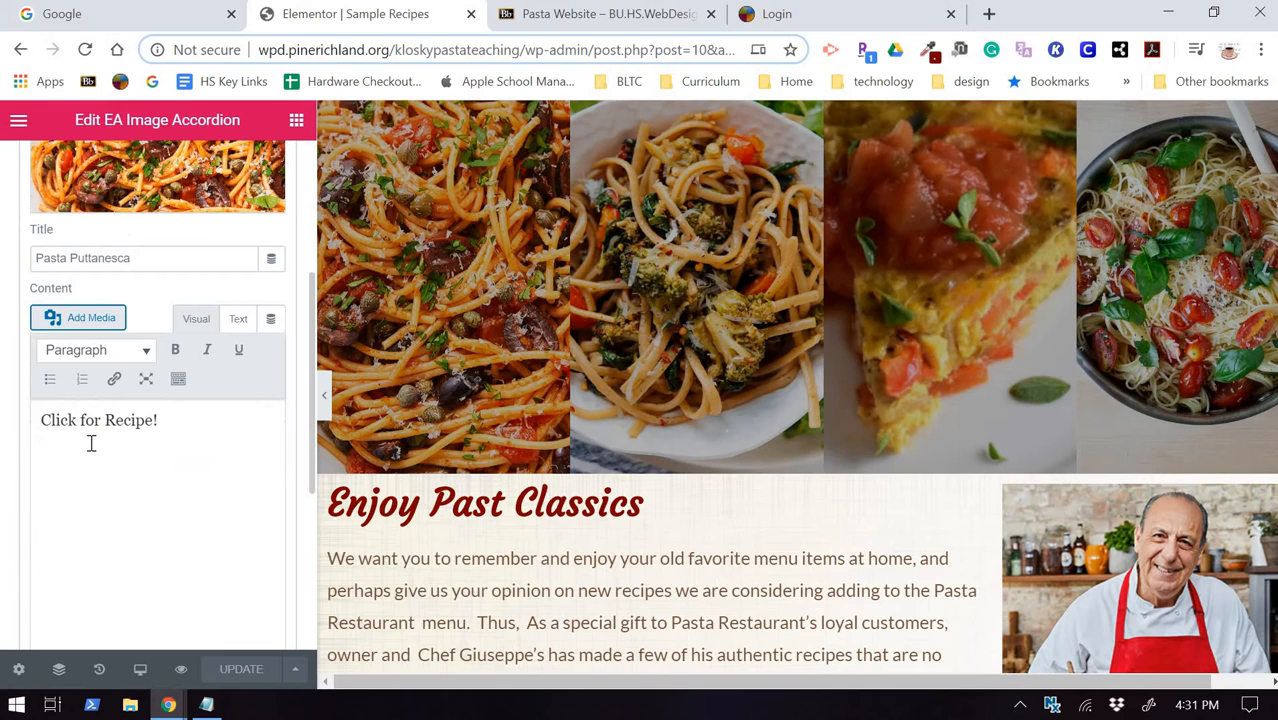
pyautogui.scroll(-3, 91, 443)
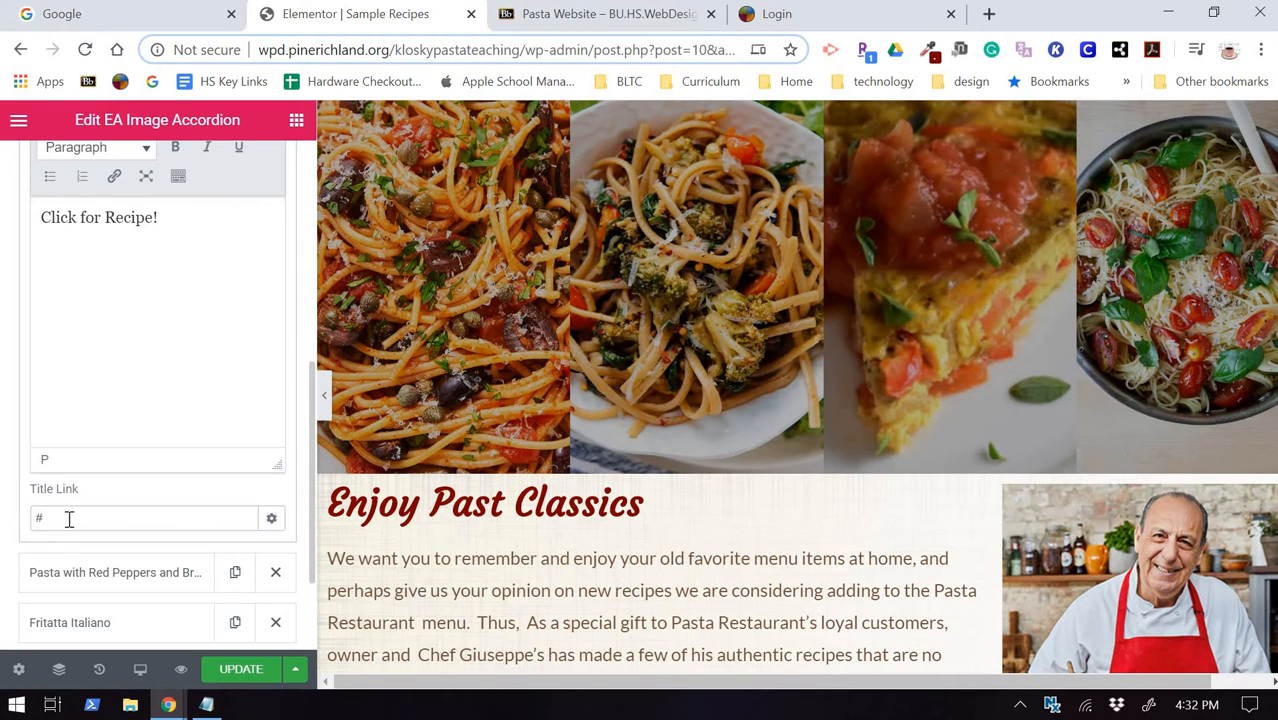
pyautogui.click(69, 518)
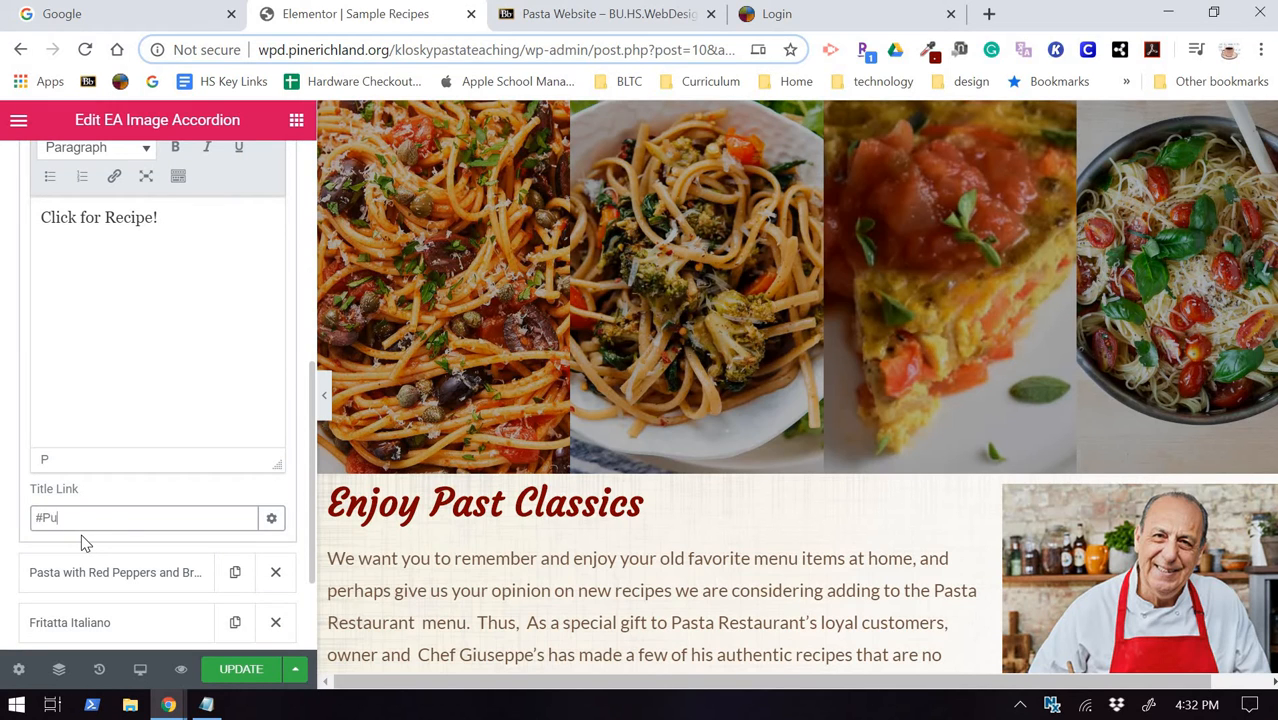
pyautogui.write('Putt')
pyautogui.click(241, 668)
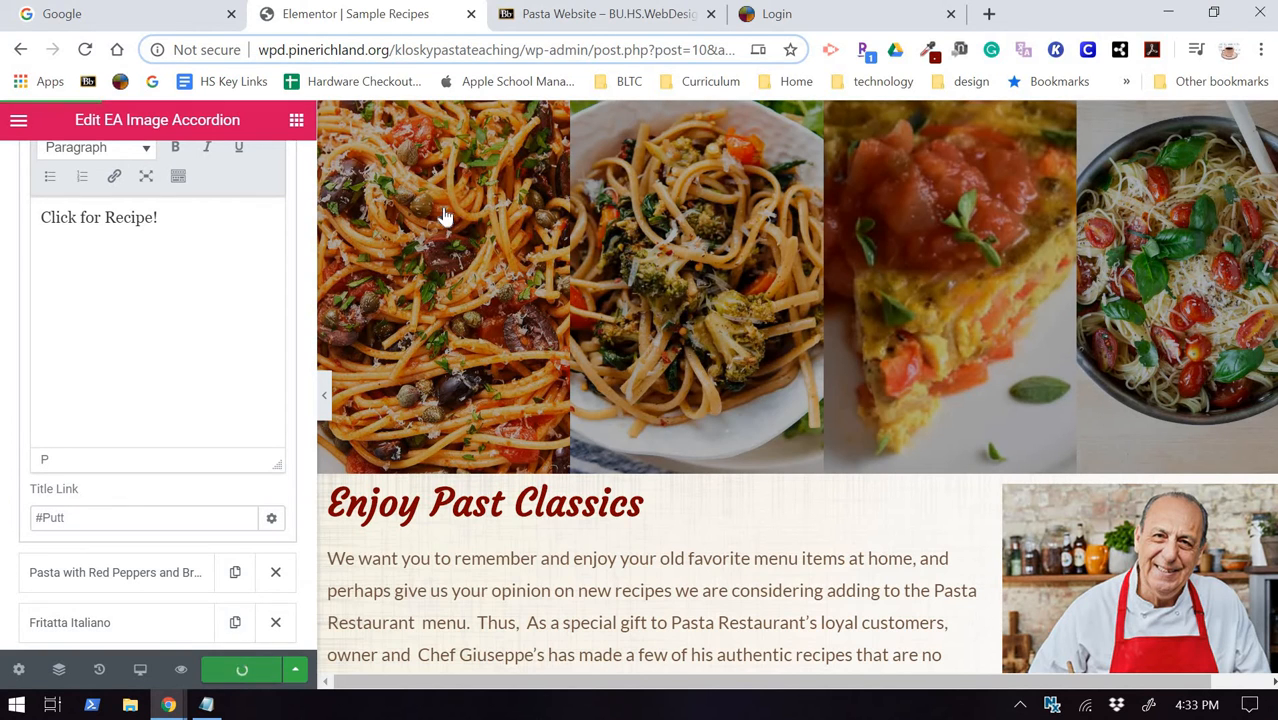
# Test the Pasta Puttanesca photo's link in the accordion, and return to the top of the page.
pyautogui.scroll(-1, 478, 276)
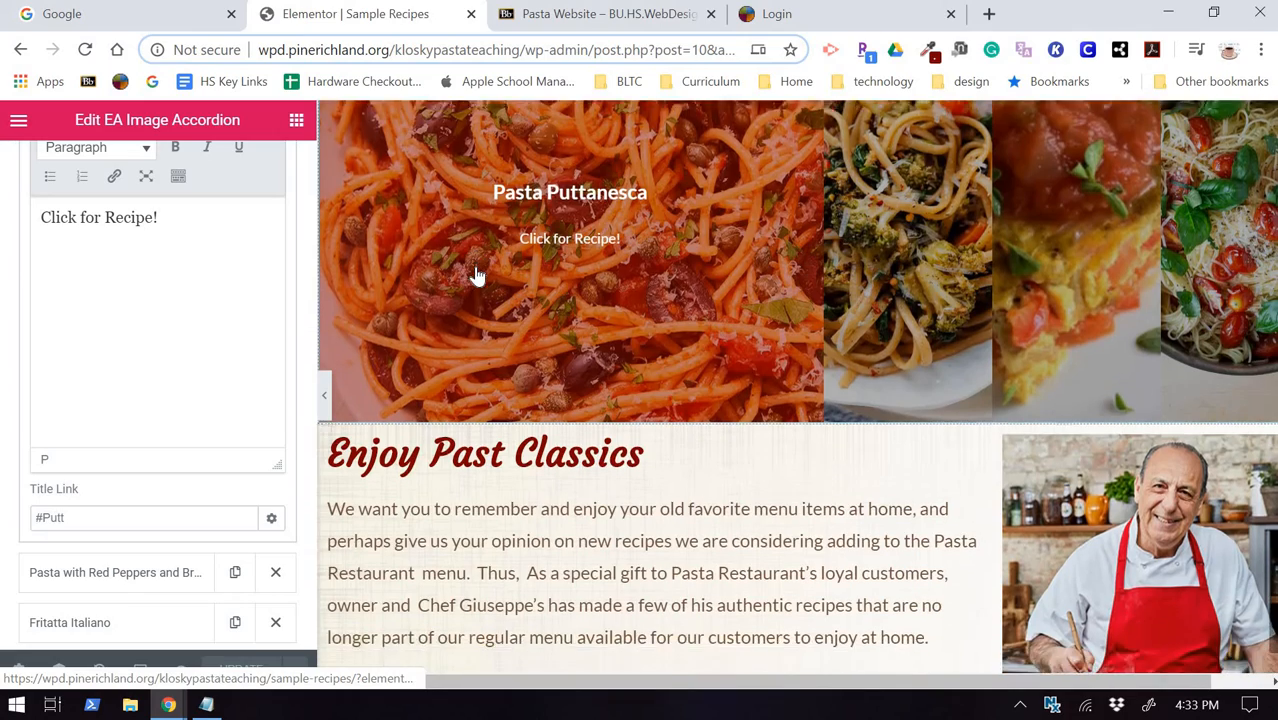
pyautogui.click(478, 276)
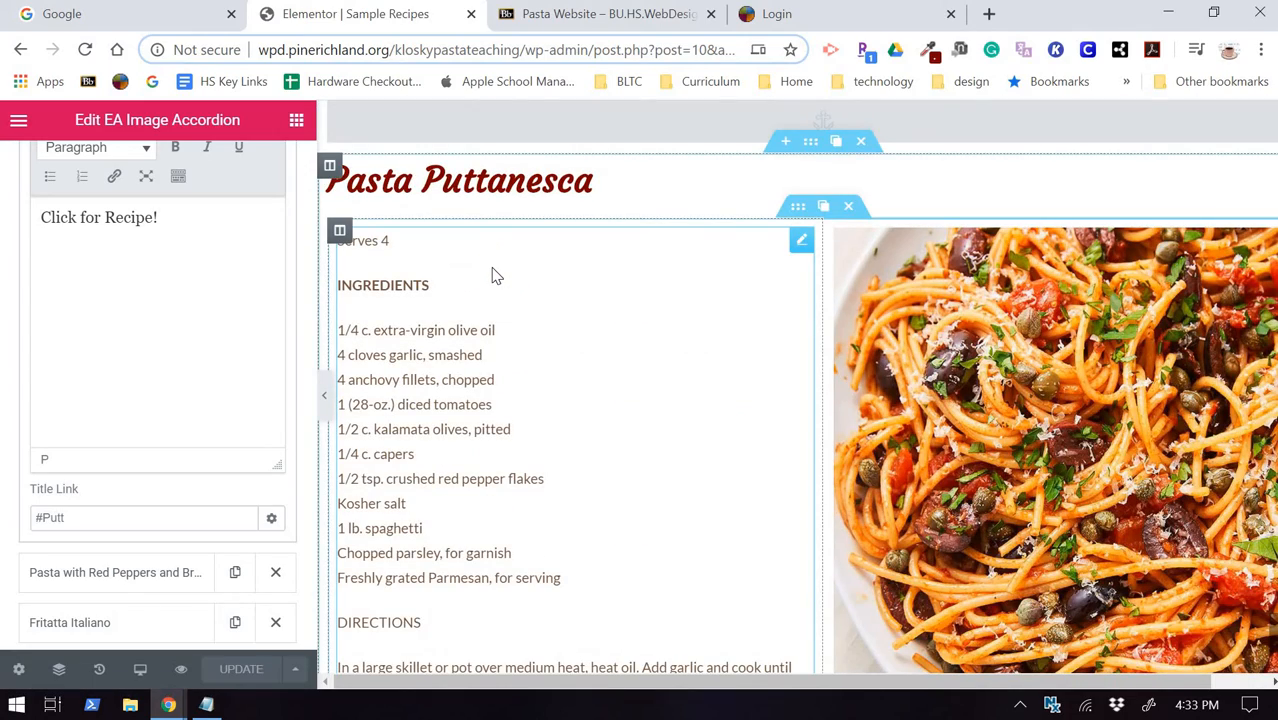
pyautogui.scroll(10, 490, 268)
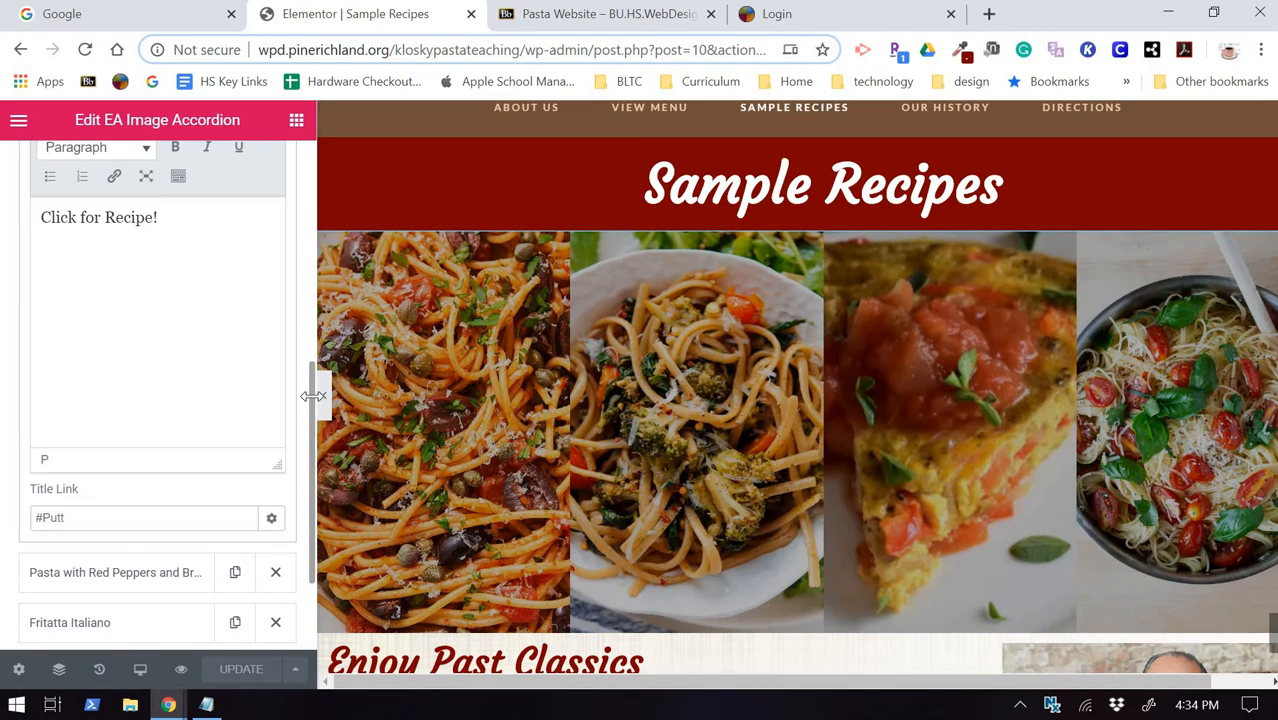
# Set the Title Link of the accordion's Pasta with Red Peppers and Broccoli item to #Peppers and update the page.
pyautogui.moveTo(310, 385); pyautogui.dragTo(330, 250)
pyautogui.scroll(3, 208, 220)
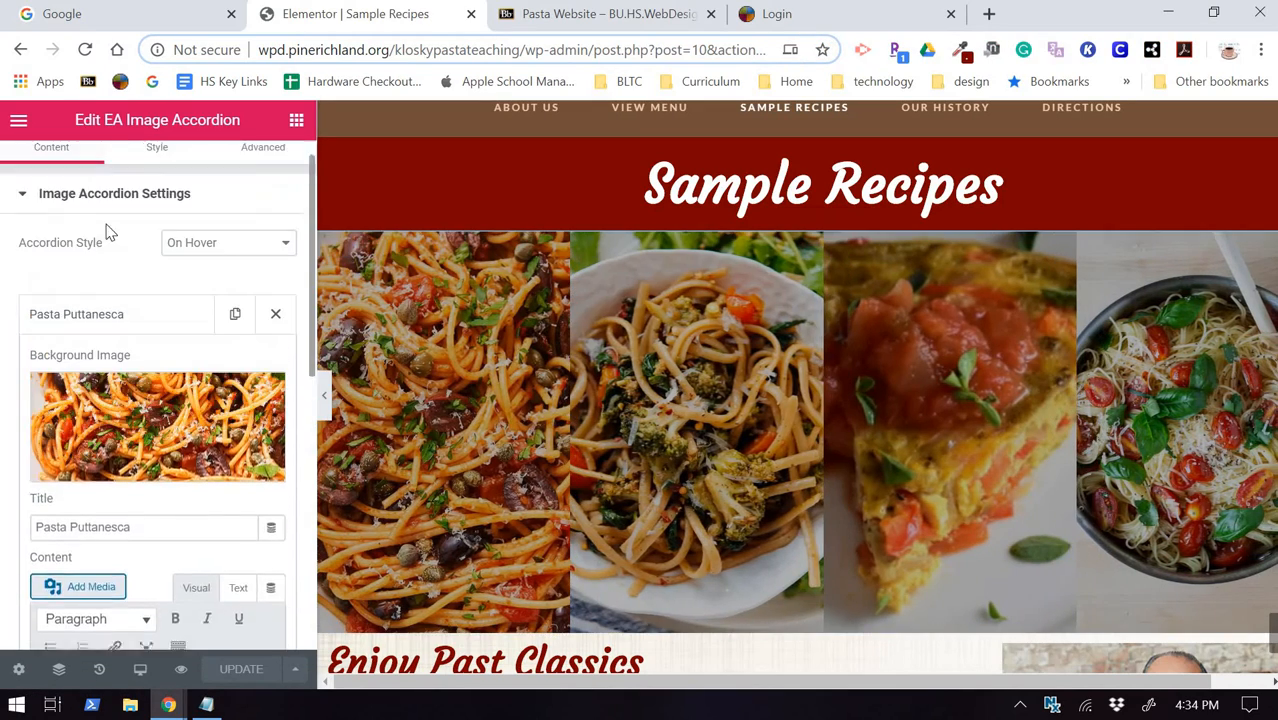
pyautogui.scroll(2, 46, 214)
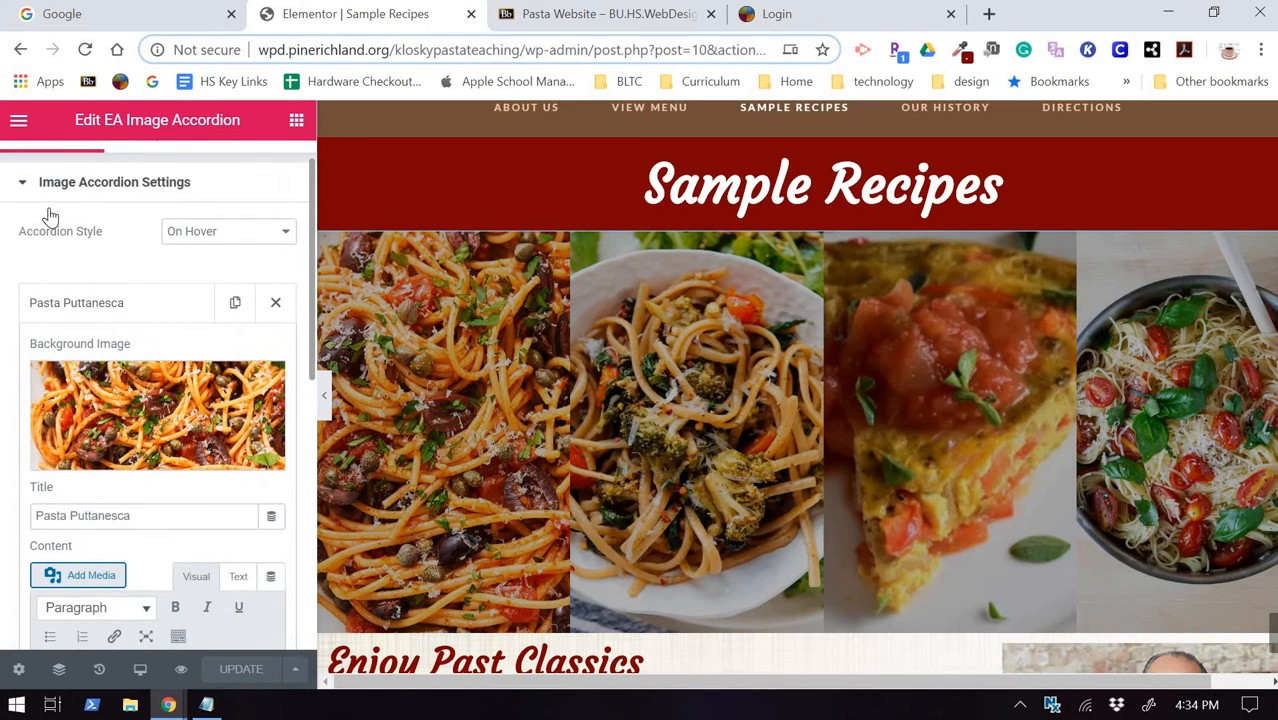
pyautogui.click(50, 218)
pyautogui.click(66, 238)
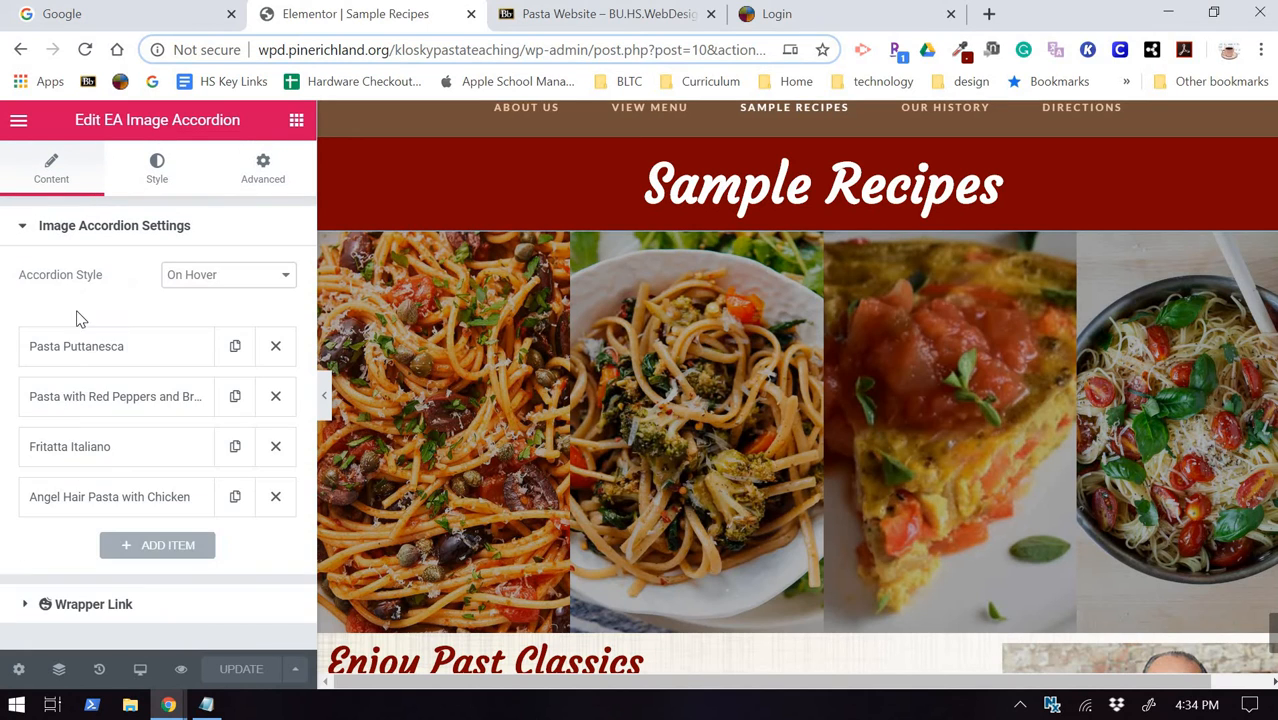
pyautogui.click(78, 398)
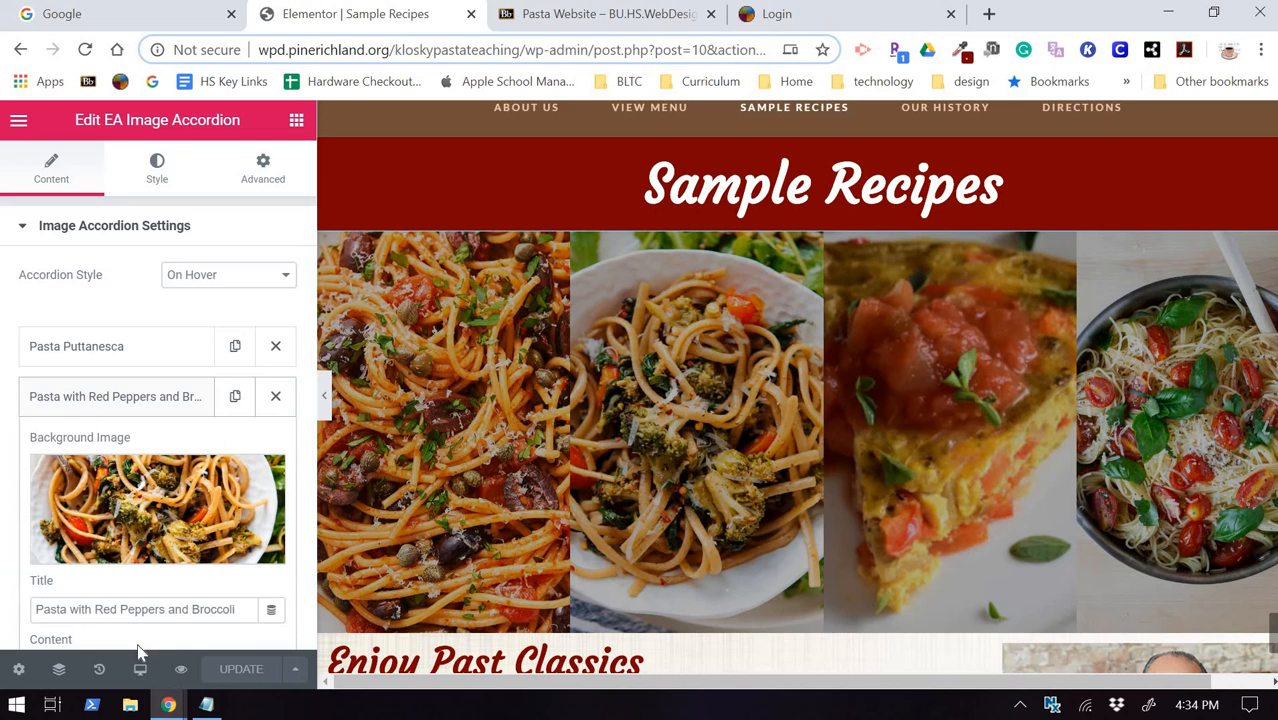
pyautogui.scroll(-2, 112, 537)
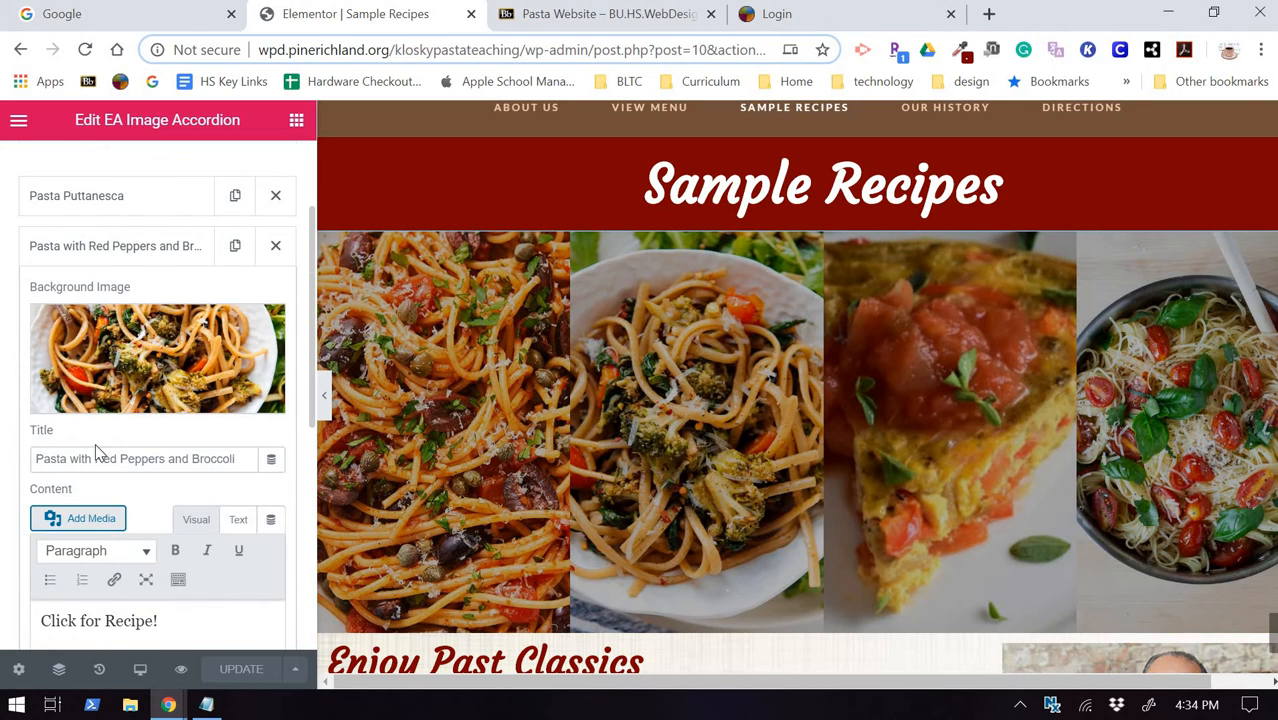
pyautogui.scroll(-4, 95, 452)
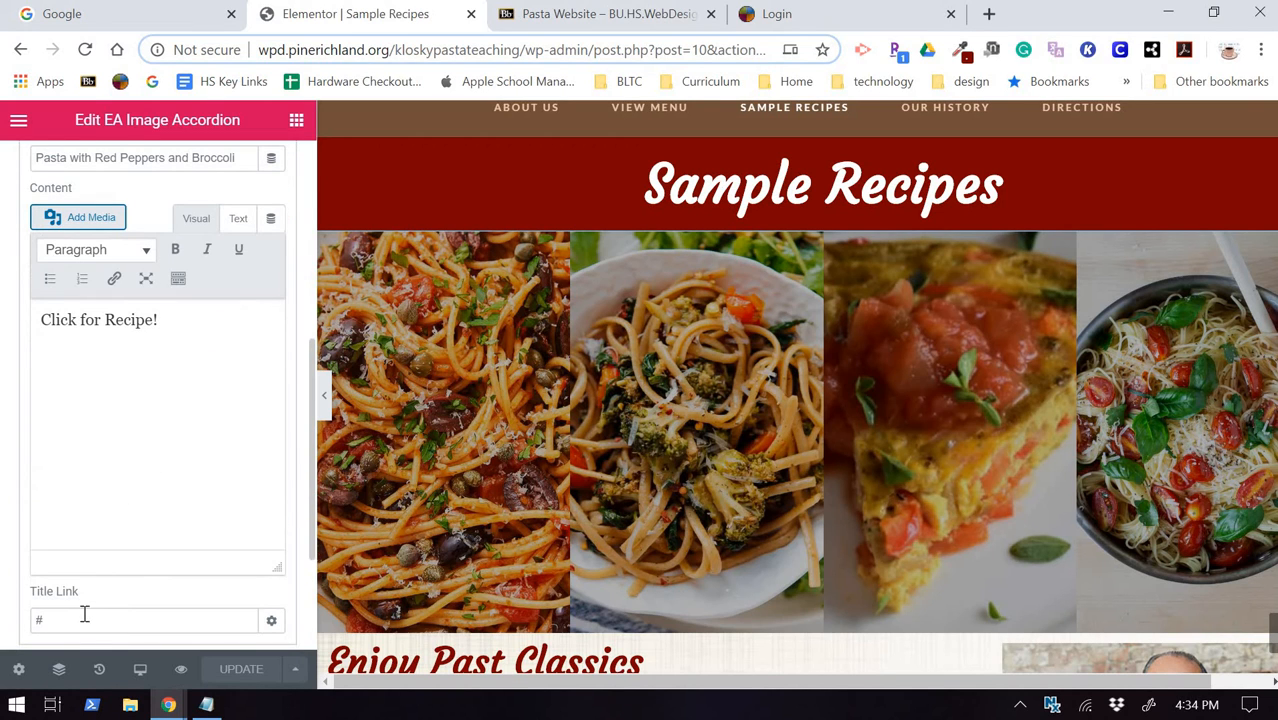
pyautogui.click(92, 617)
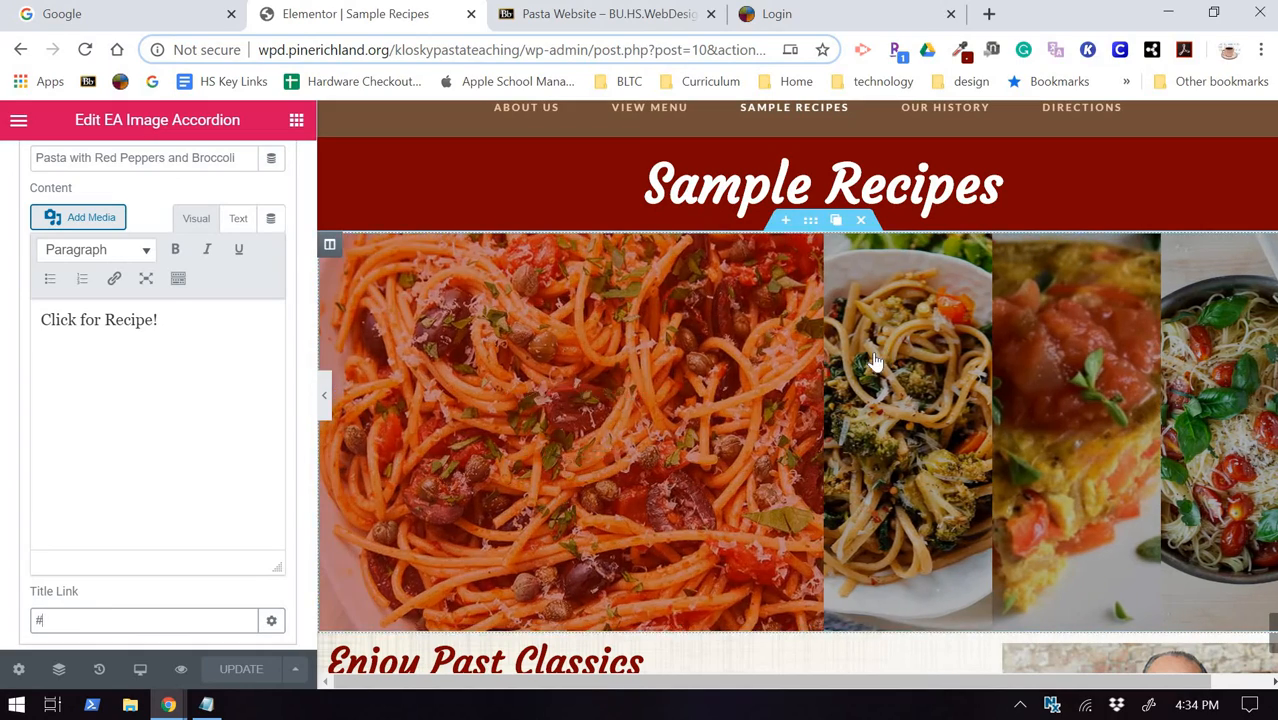
pyautogui.moveTo(872, 362)
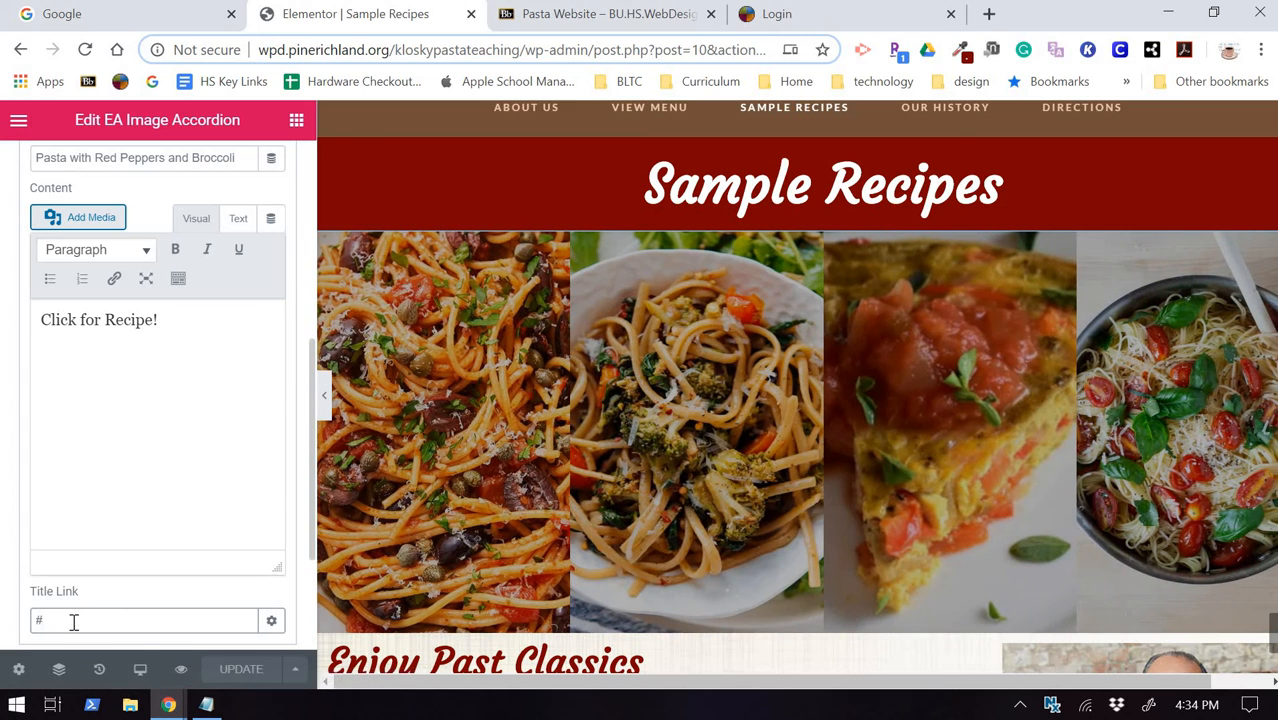
pyautogui.write('Peppers')
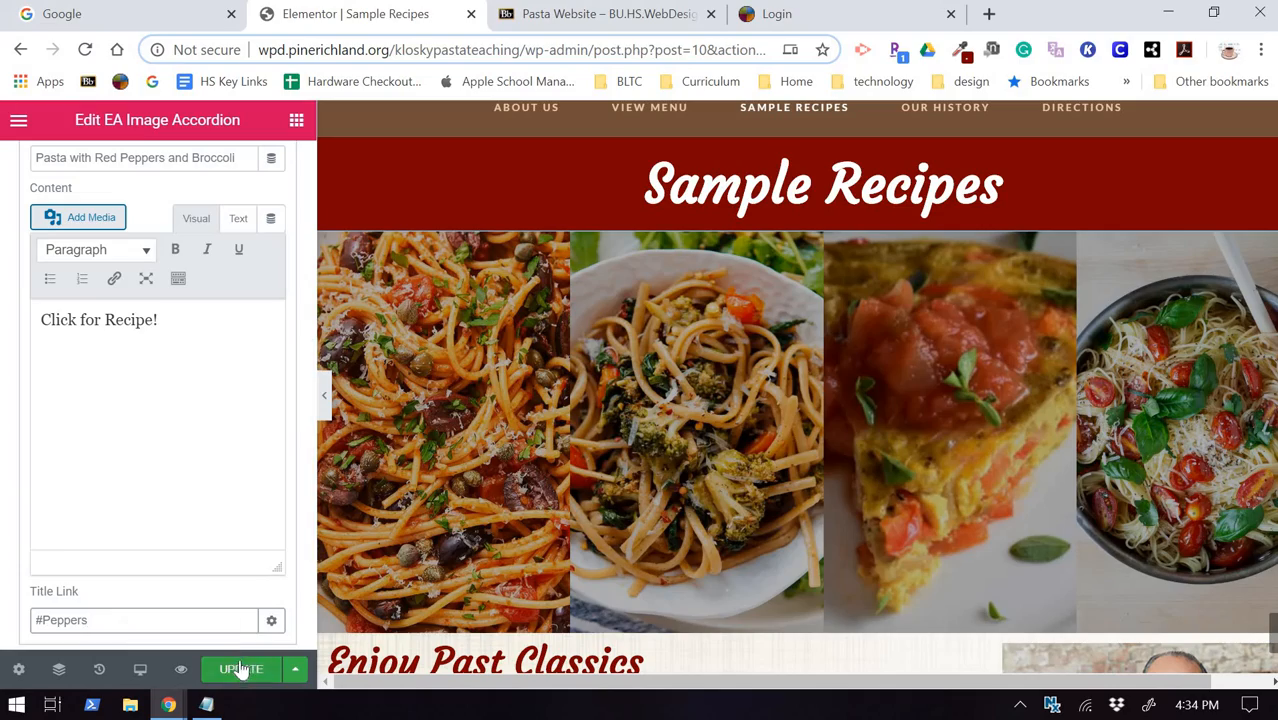
pyautogui.click(242, 669)
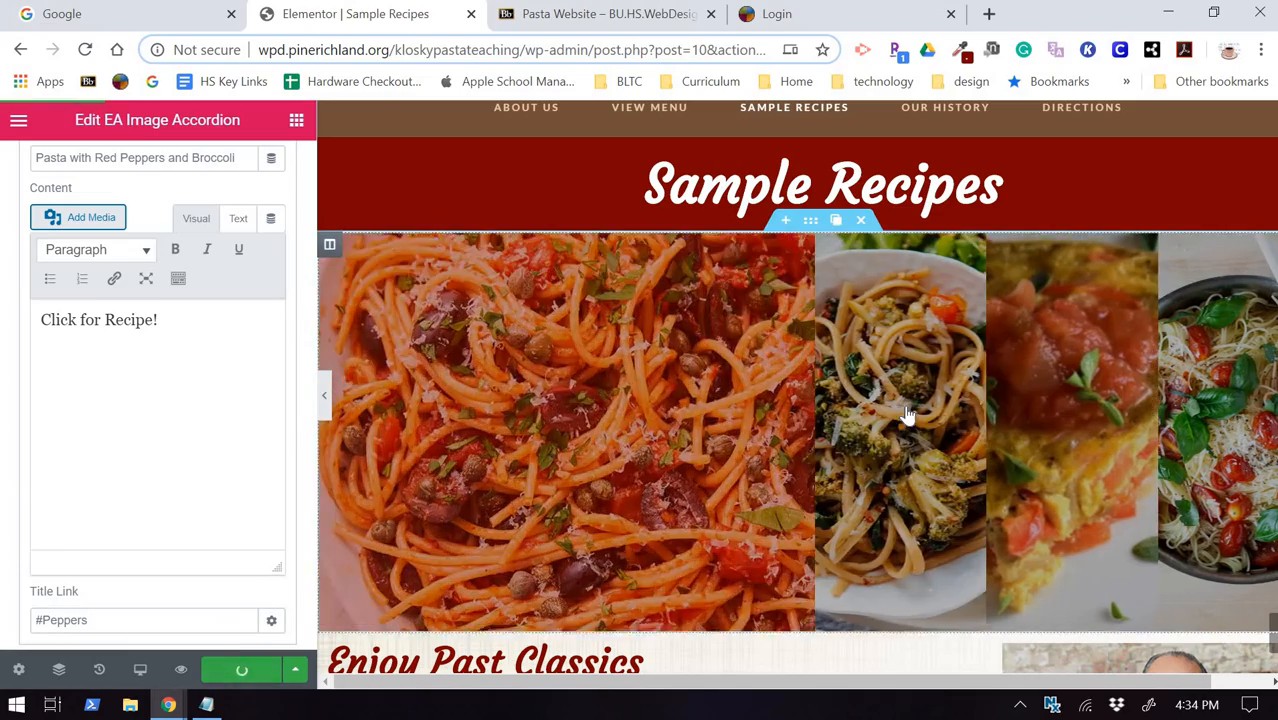